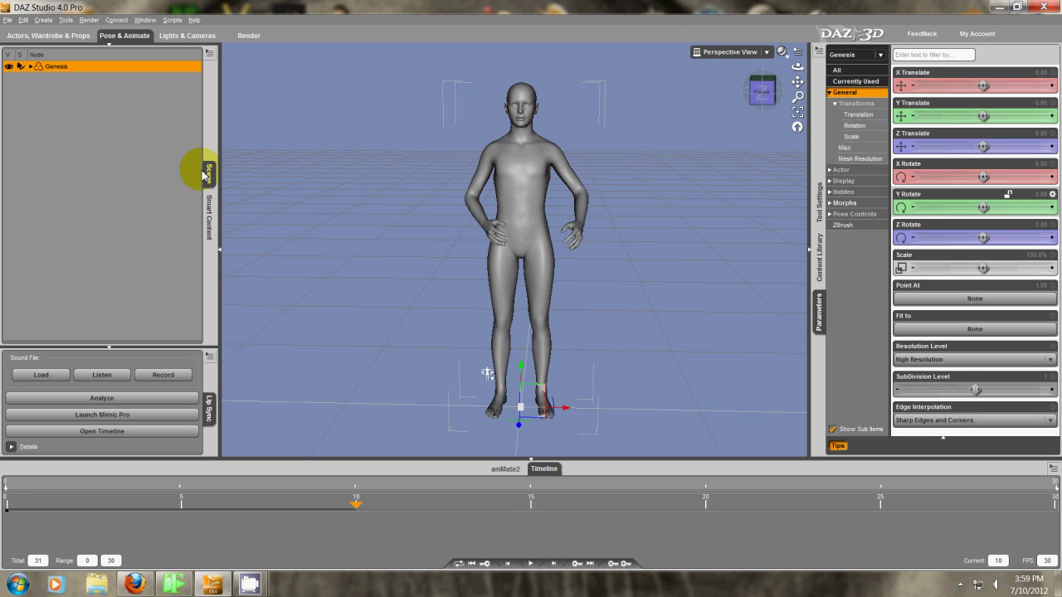
Expand Genesis to its Hip, Abdomen and Pelvis bones, set X Translate to 0, and float the Scene pane.
left_click(31, 66)
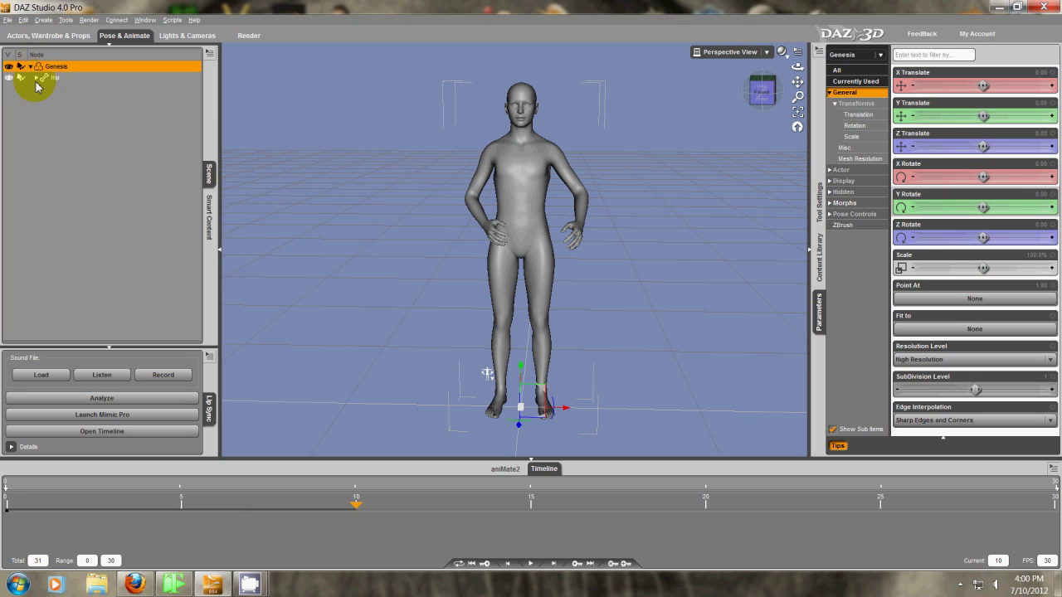
left_click(35, 77)
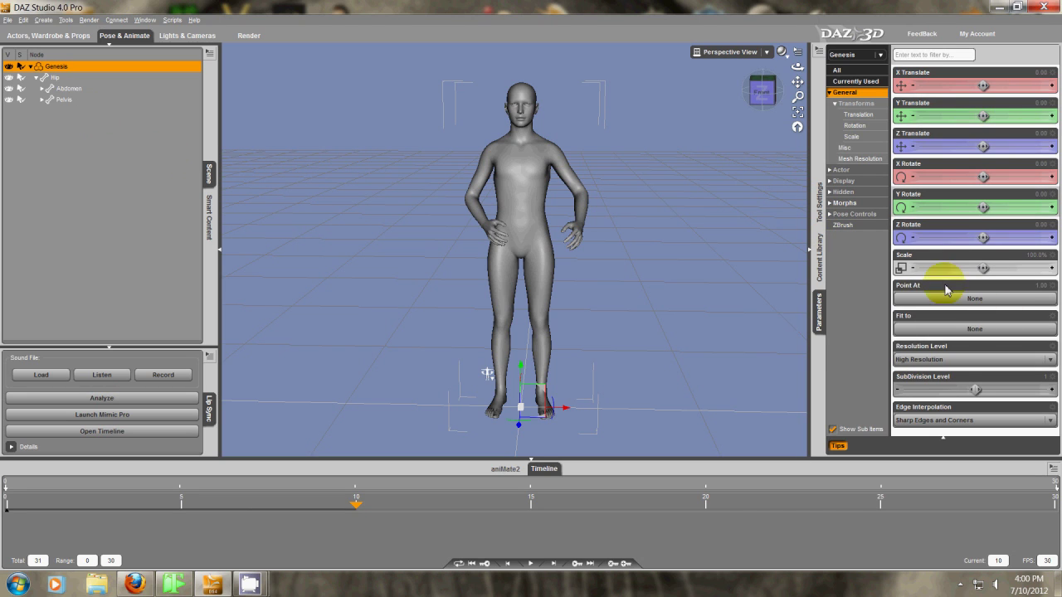
mouse_move(984, 87)
left_mouse_down()
mouse_move(1004, 87)
mouse_move(984, 86)
left_mouse_up()
left_click(1031, 73)
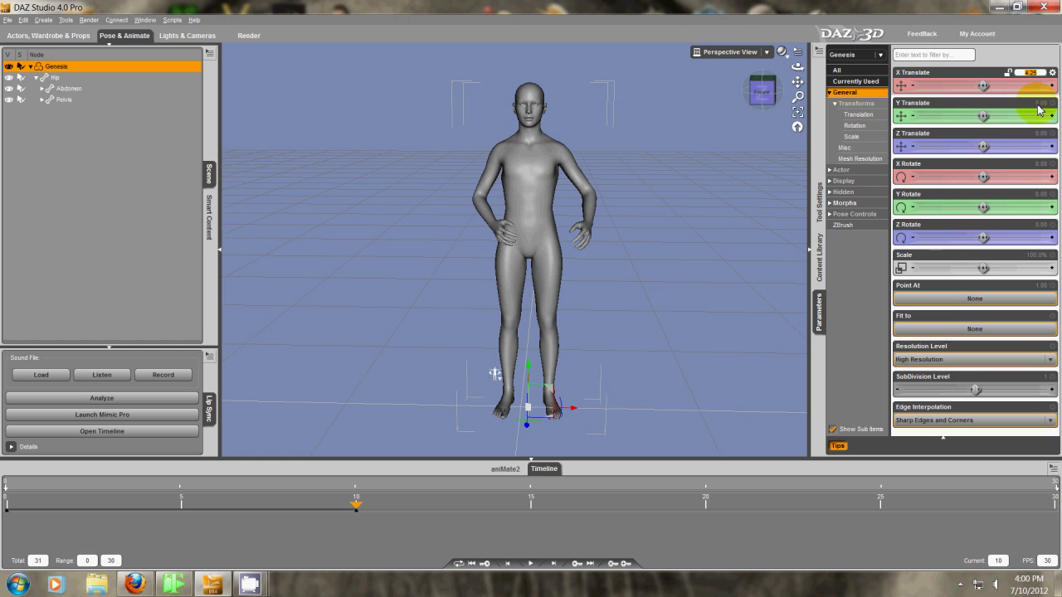
type("0")
key("Return")
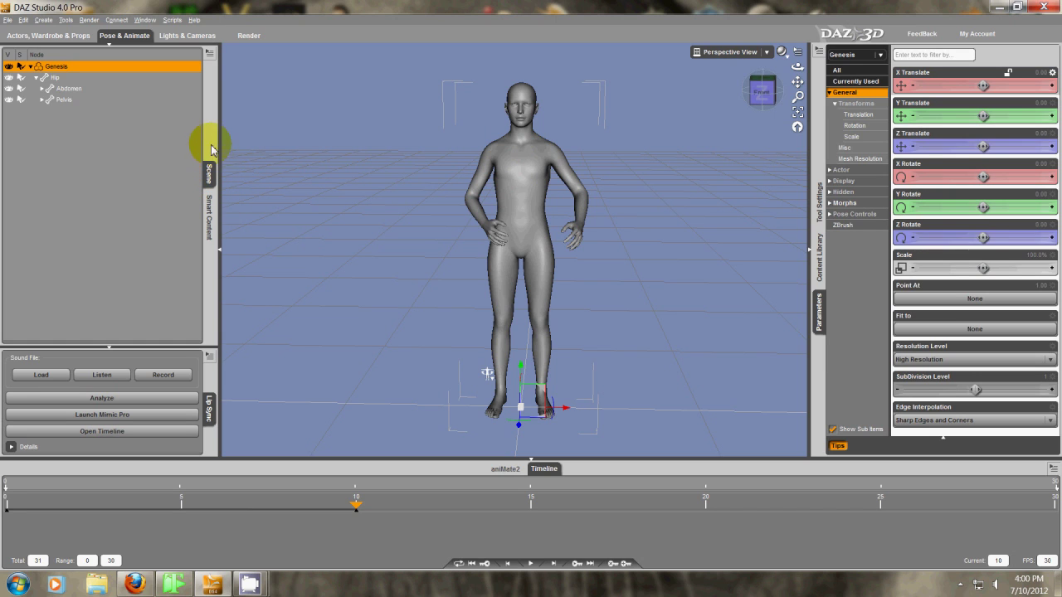
left_click_drag(210, 144, 403, 240)
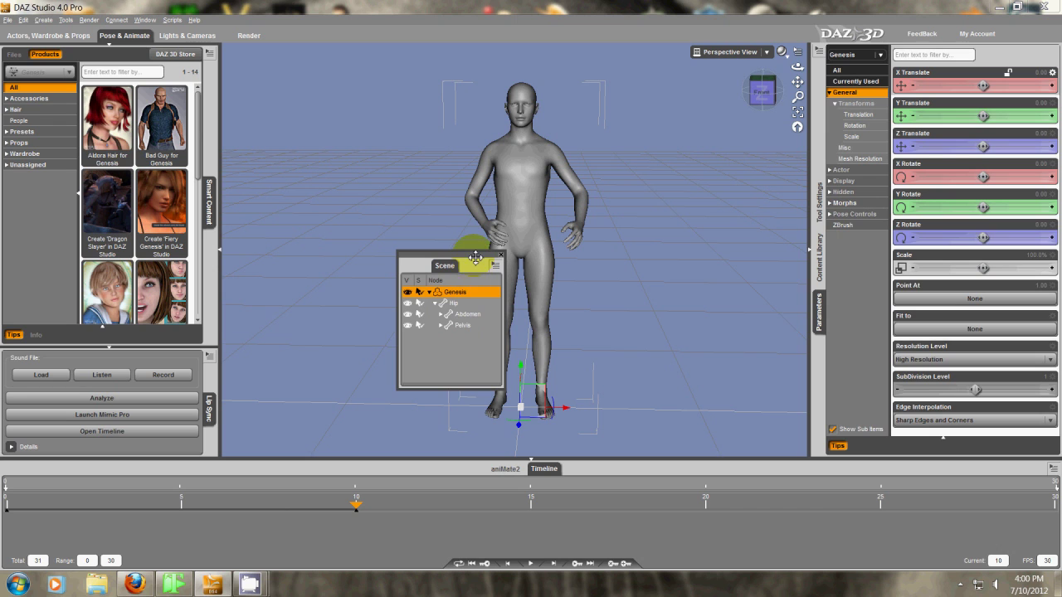
Dock the floating Scene pane on the right alongside Parameters.
left_click_drag(475, 257, 818, 129)
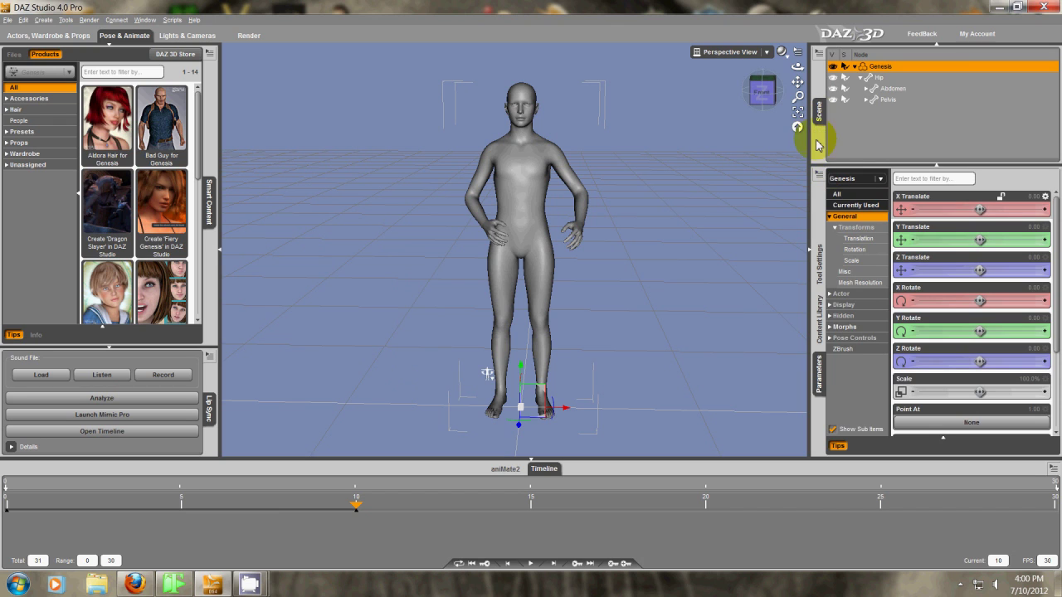
left_click(815, 172)
left_click_drag(814, 173, 818, 230)
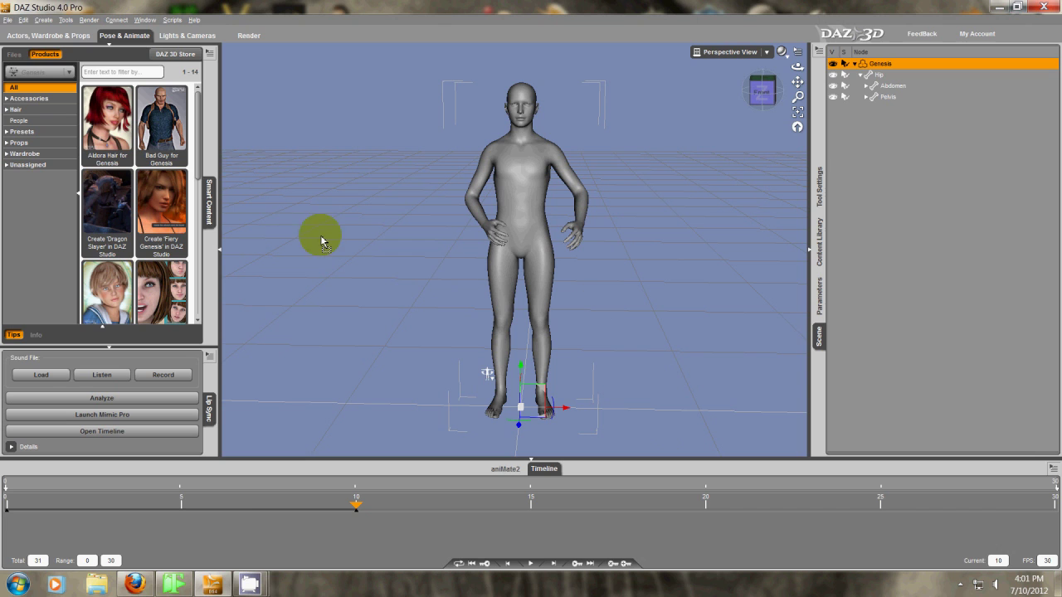
Return the Scene pane to the left dock and collapse Lip Sync so the hierarchy fills it.
left_click_drag(233, 181, 210, 143)
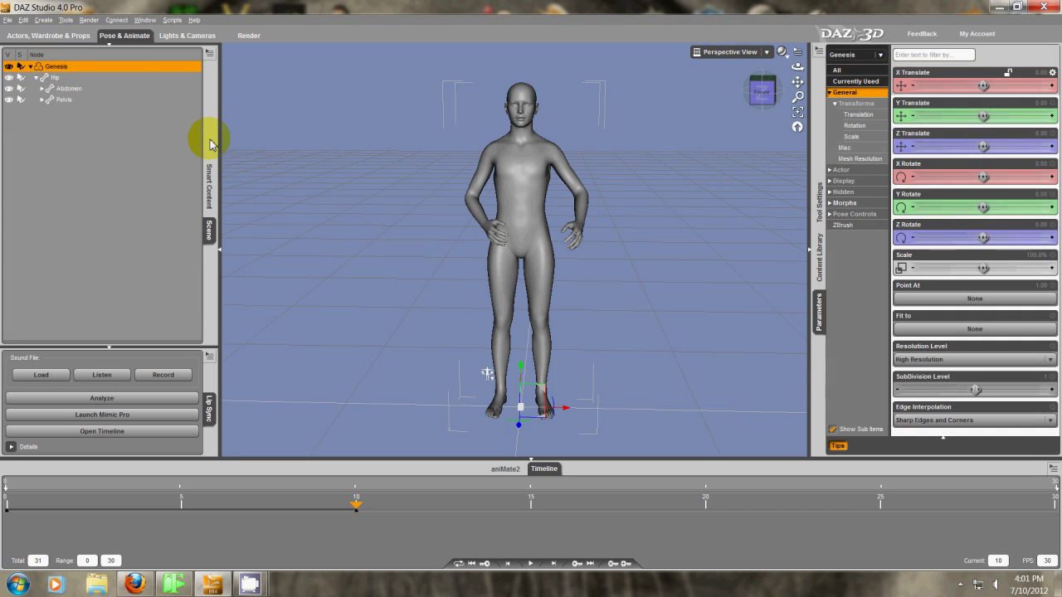
left_click(208, 206)
left_click(212, 258)
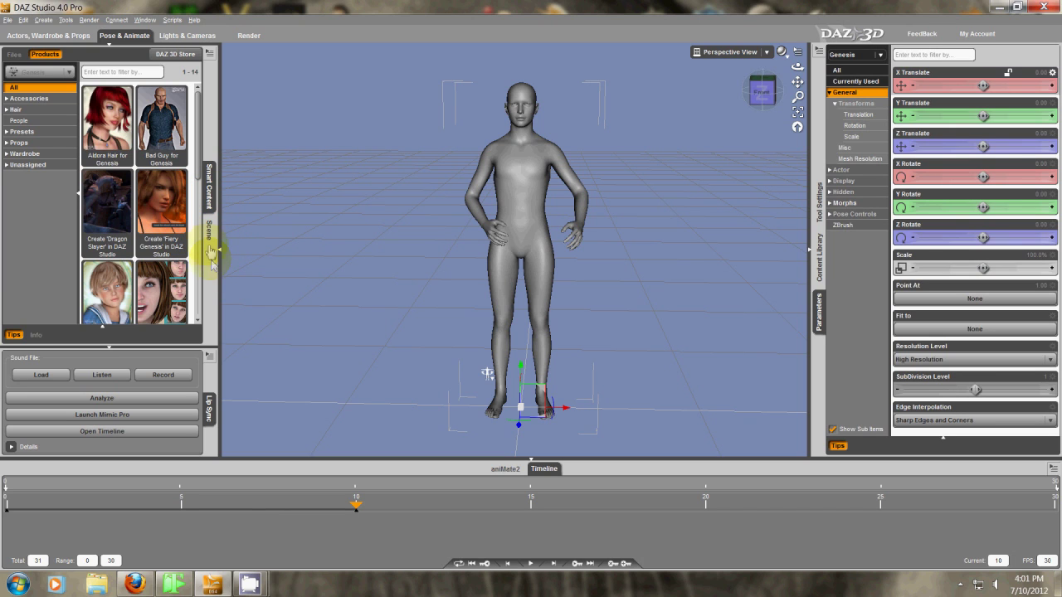
left_click(208, 228)
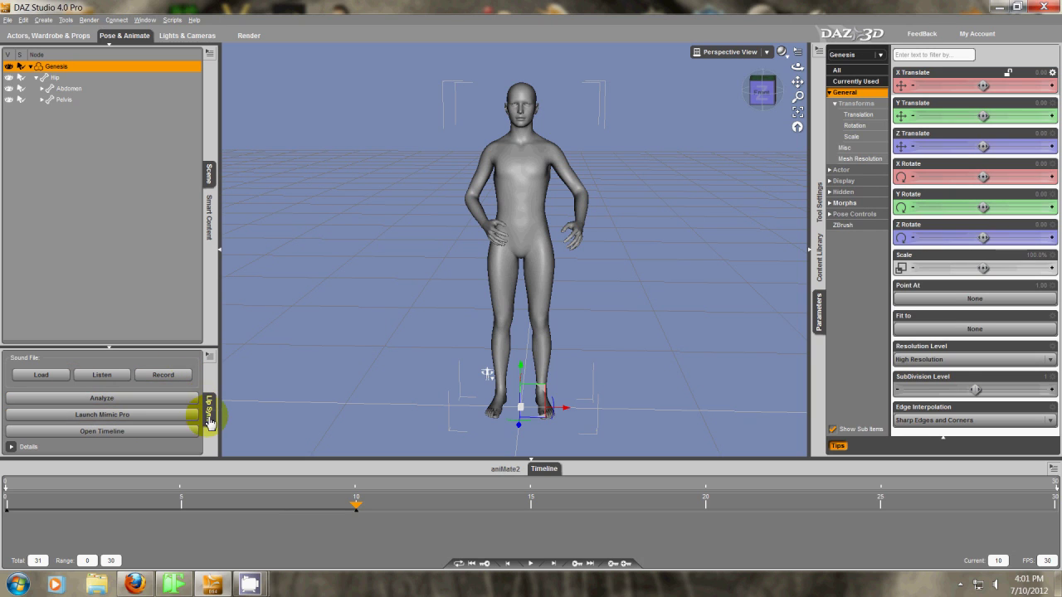
left_click(110, 348)
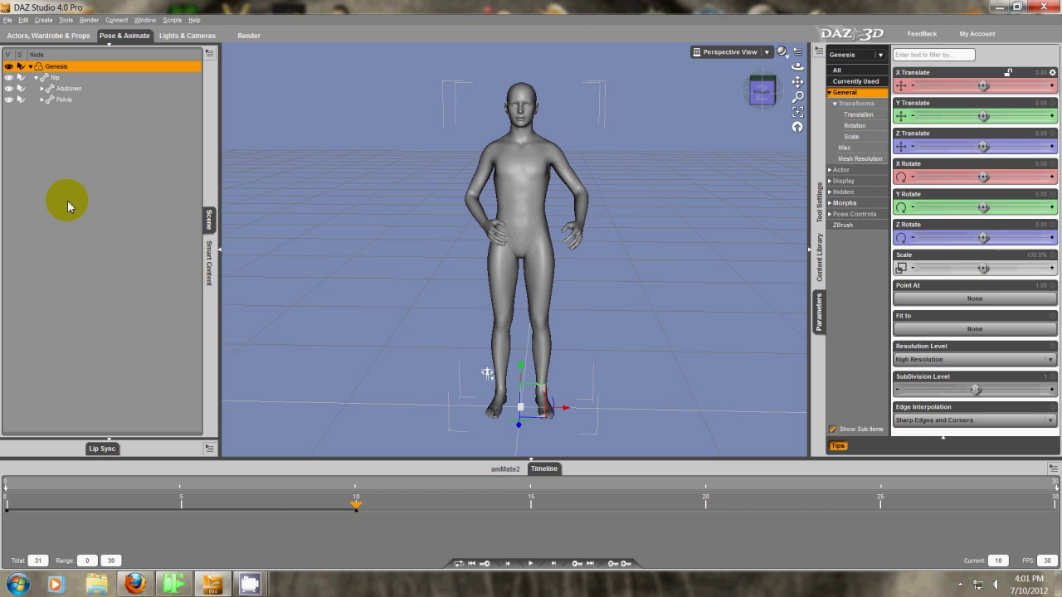
Open Edit > Customize and move the Customize DAZ Studio dialog to the left.
left_click(24, 20)
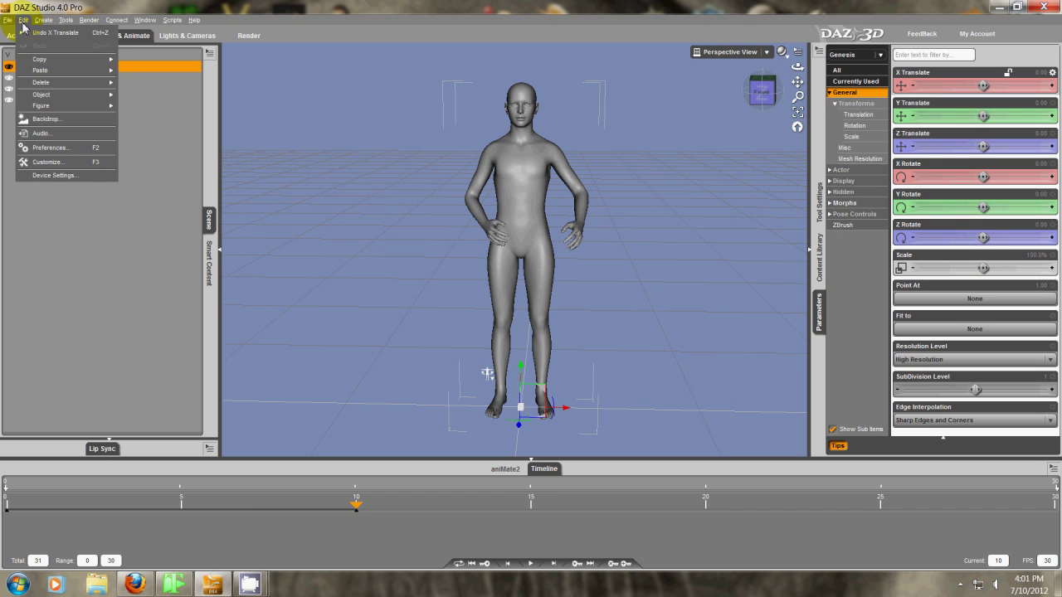
left_click(63, 163)
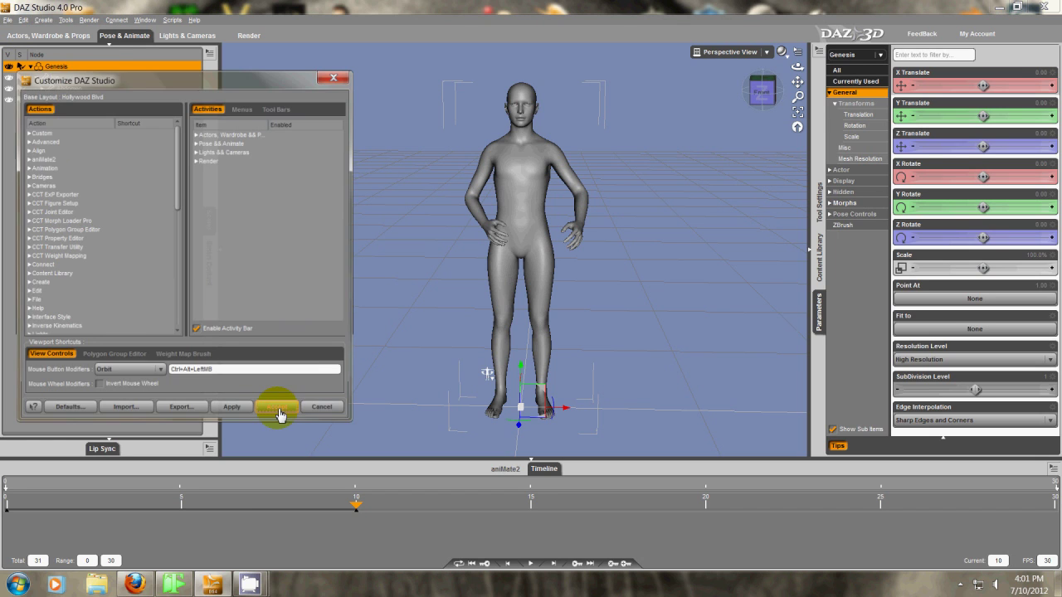
left_click_drag(183, 78, 292, 86)
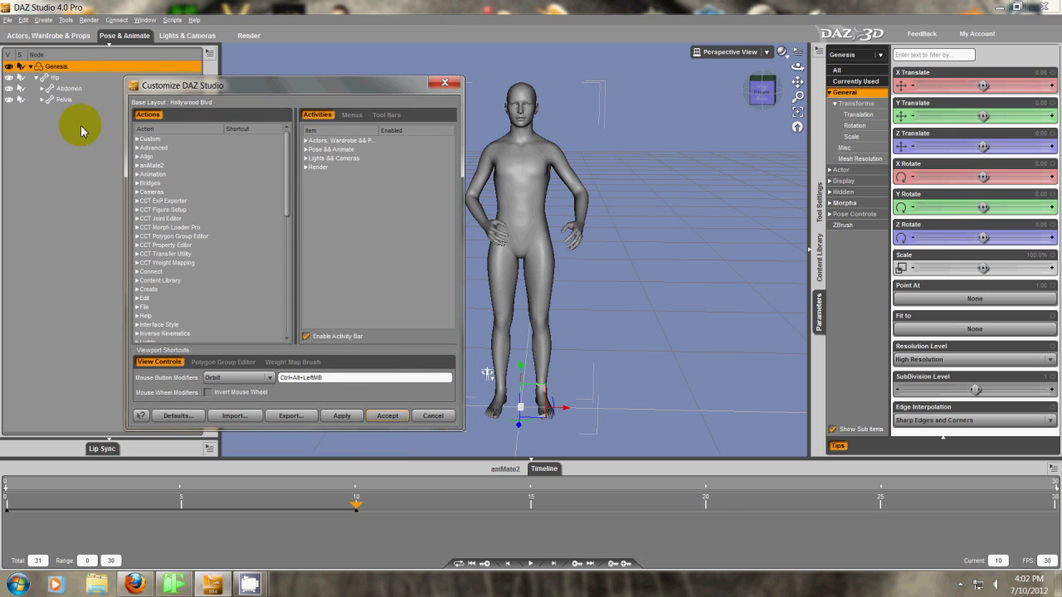
left_click_drag(266, 92, 182, 90)
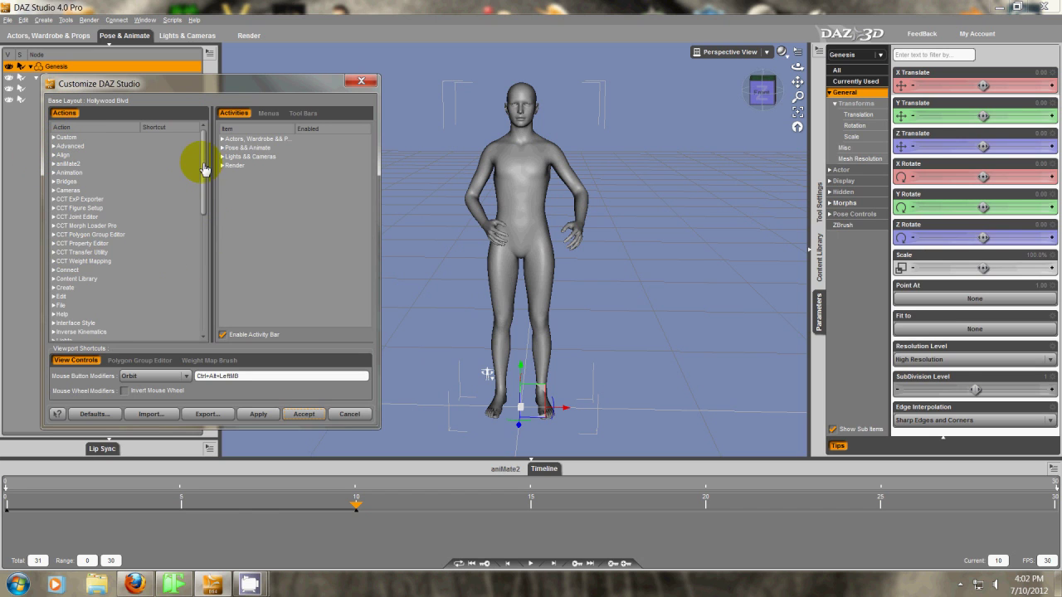
mouse_move(202, 161)
left_mouse_down()
mouse_move(199, 252)
mouse_move(249, 296)
mouse_move(205, 153)
left_mouse_up()
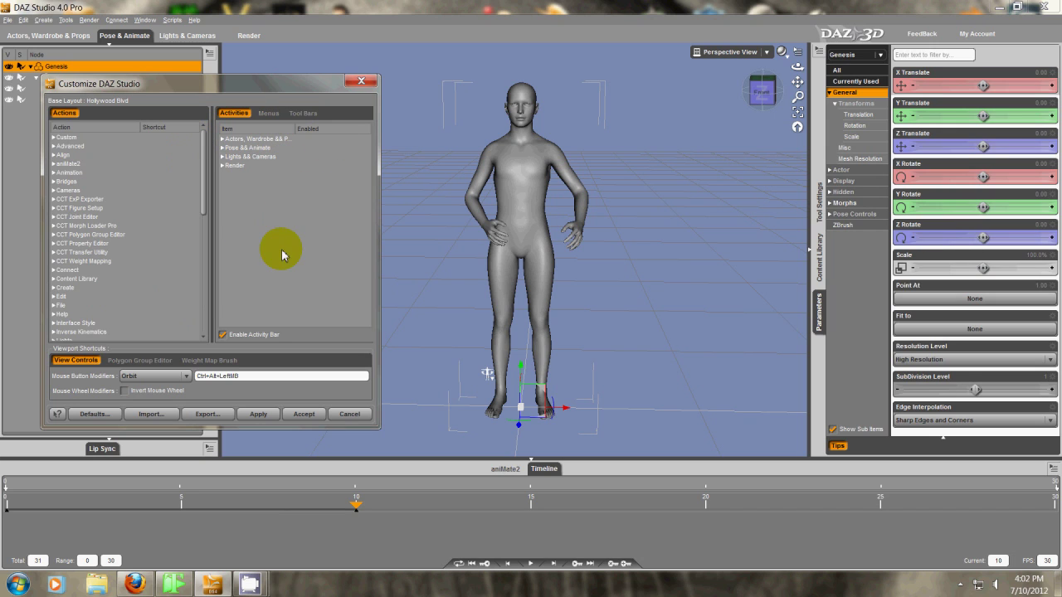
Switch the Mouse Button Modifiers mode from Orbit to Rotate, then expand the Animation actions.
left_click(188, 378)
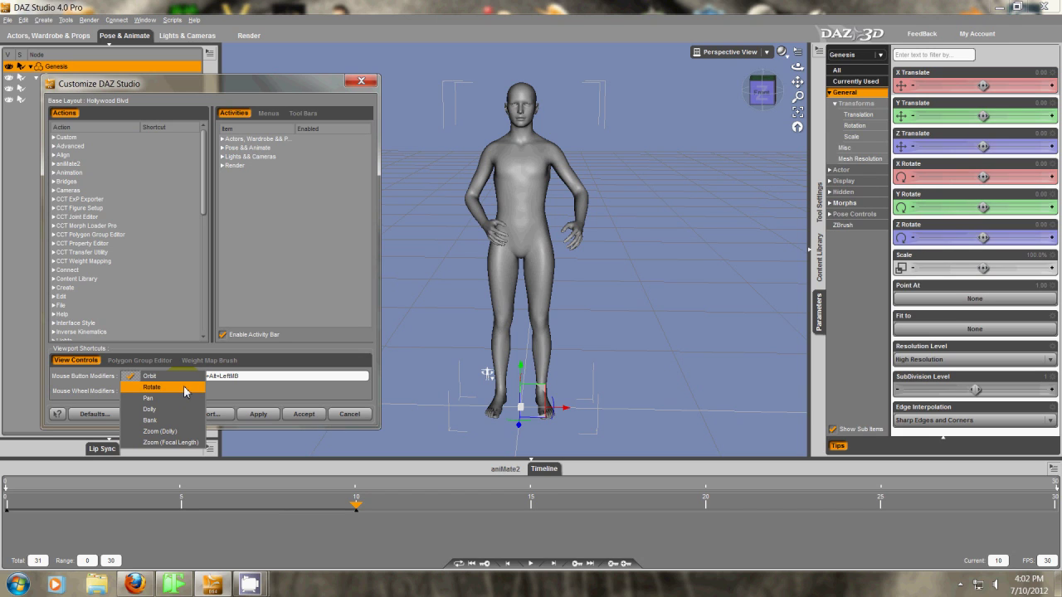
left_click(266, 353)
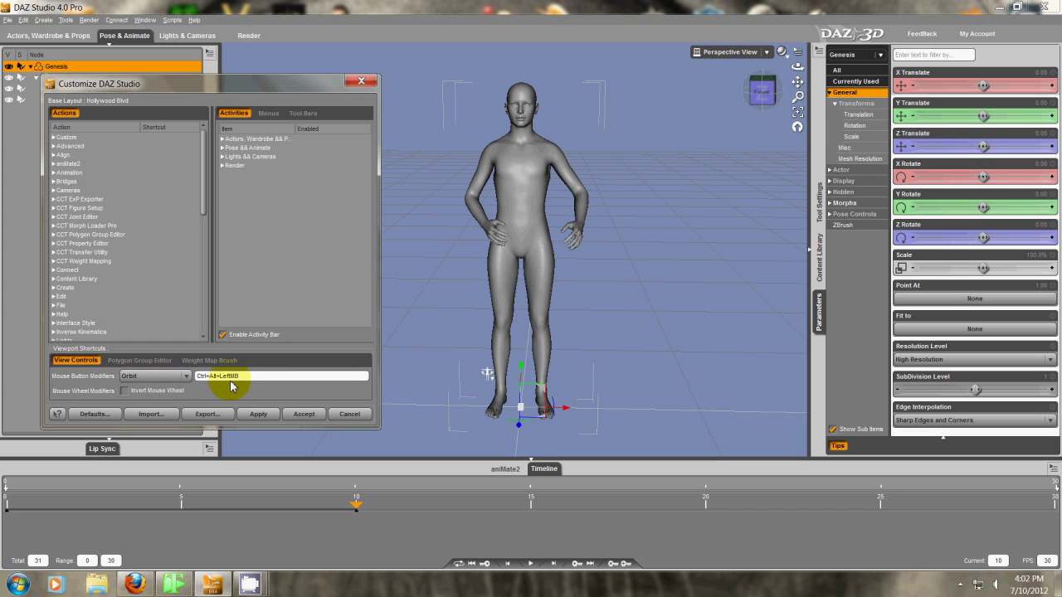
left_click(184, 376)
left_click(182, 387)
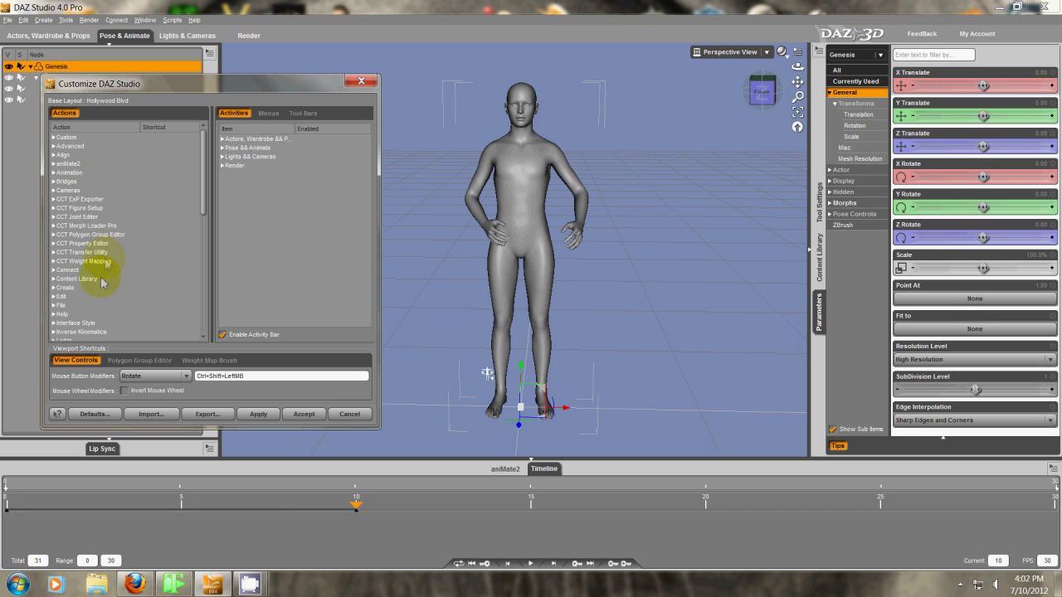
left_click(54, 174)
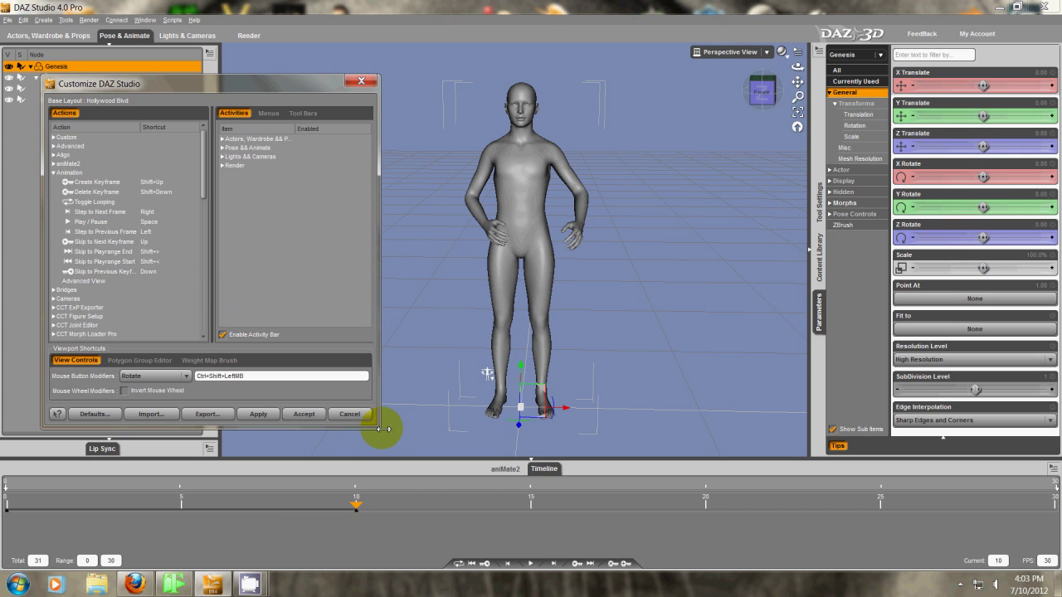
Enlarge the Customize dialog, then collapse the Animation actions group again.
left_click_drag(385, 433, 515, 441)
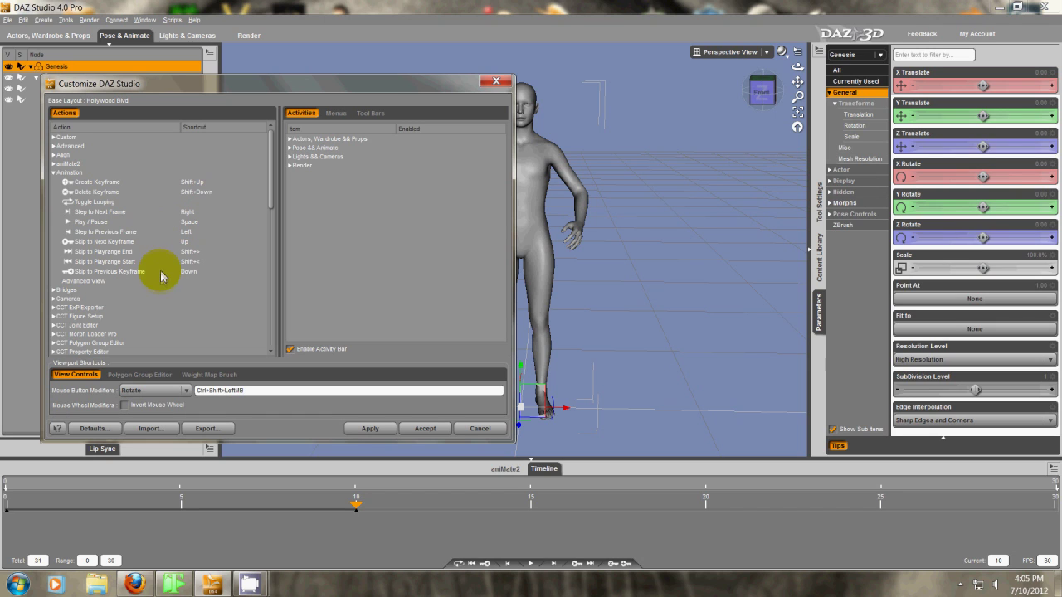
left_click(54, 173)
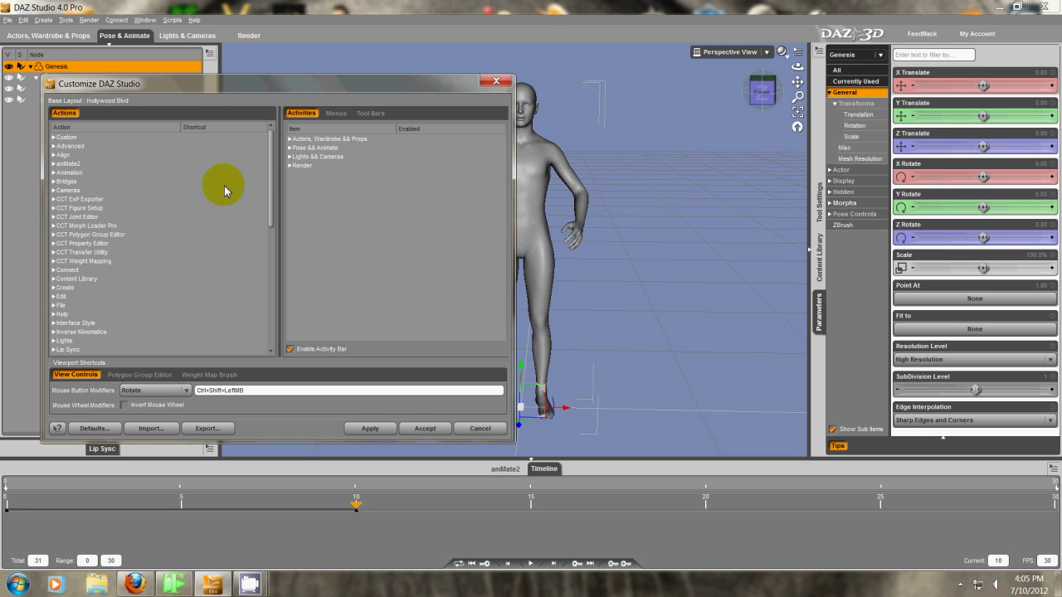
Browse the Parameters pose actions, then expand Save Filters to reveal Pose Preset (Alt+P).
scroll(268, 164, "down", 3)
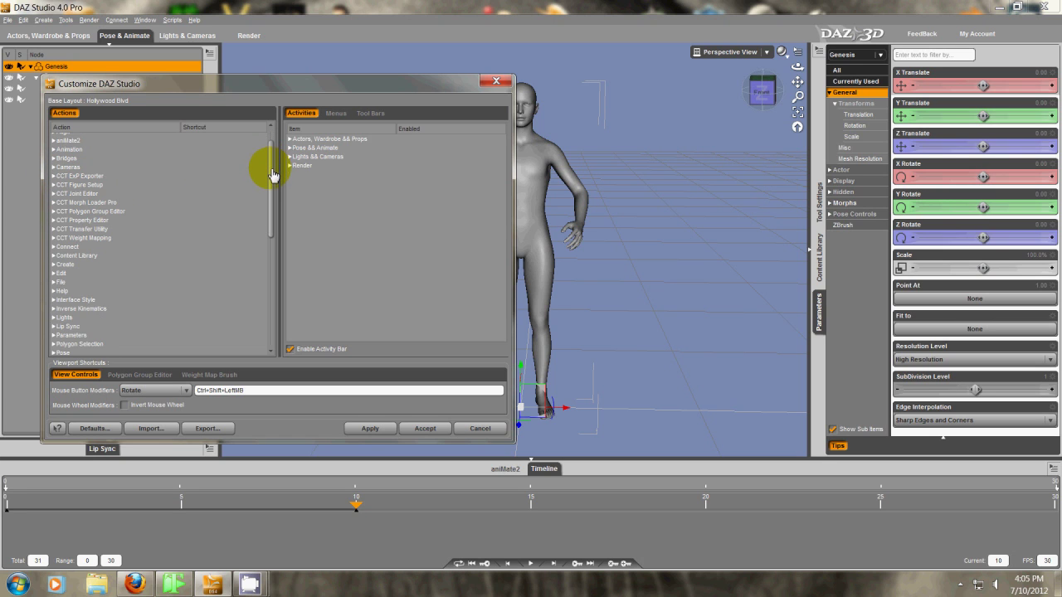
left_click_drag(274, 201, 270, 233)
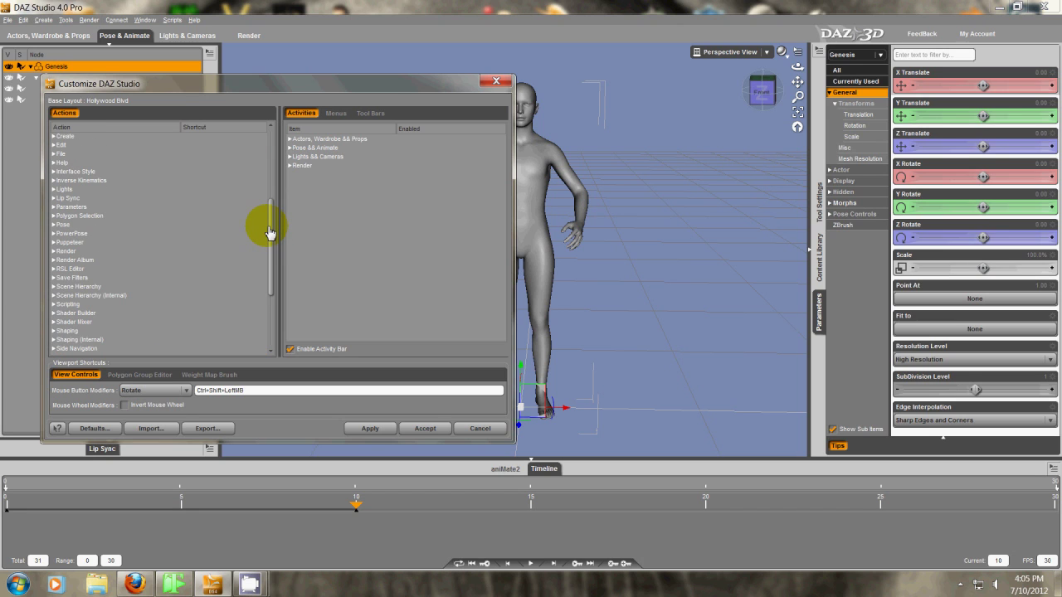
left_click(53, 206)
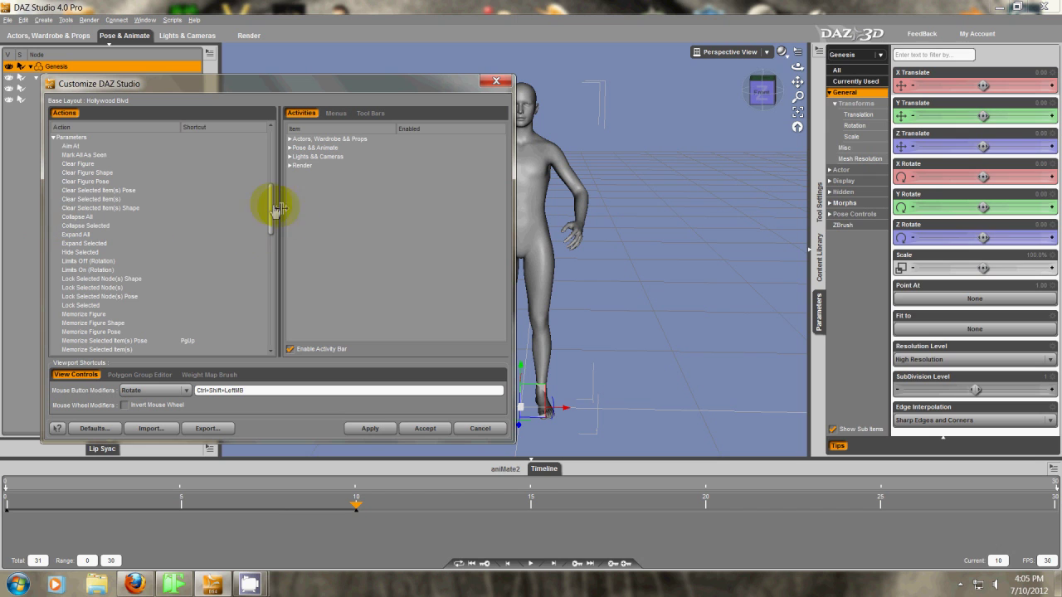
left_click_drag(274, 207, 272, 238)
left_click(87, 203)
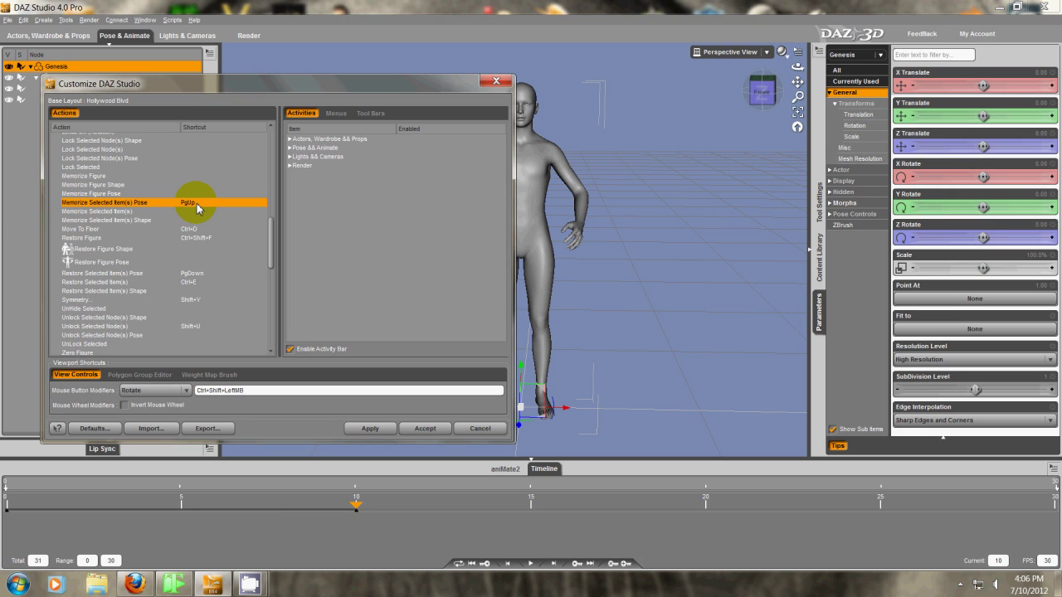
left_click(131, 273)
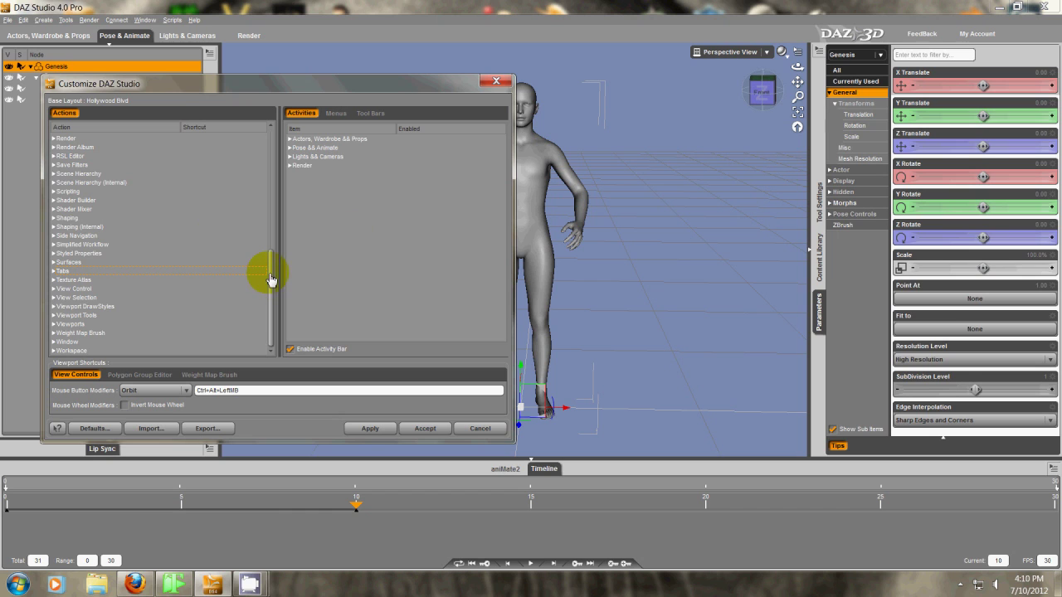
mouse_move(270, 278)
left_mouse_down()
mouse_move(273, 263)
mouse_move(271, 292)
left_mouse_up()
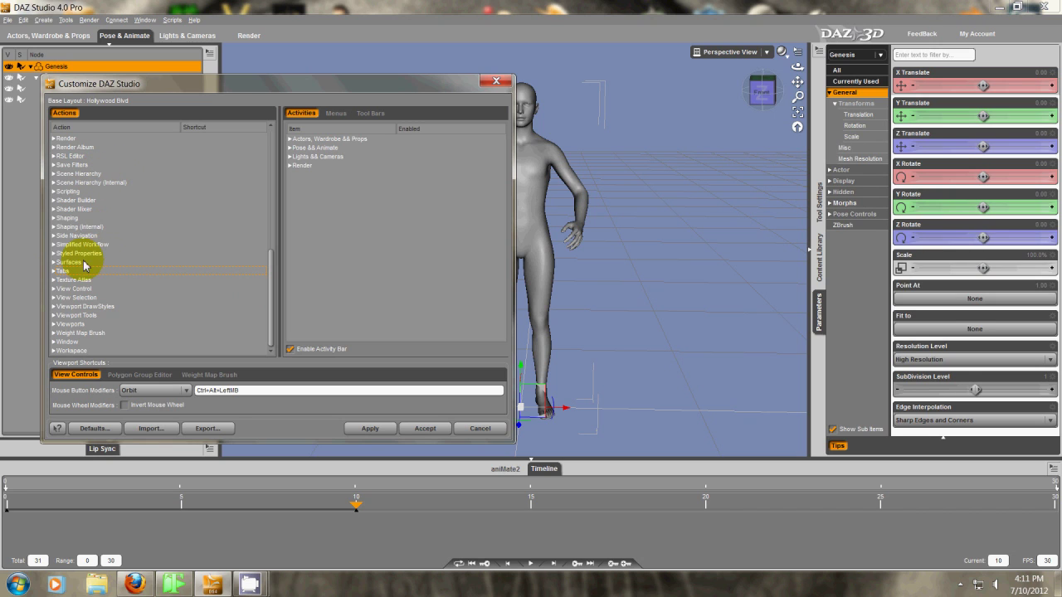
left_click(79, 165)
Select the Pose Preset... action under Save Filters.
left_click(53, 164)
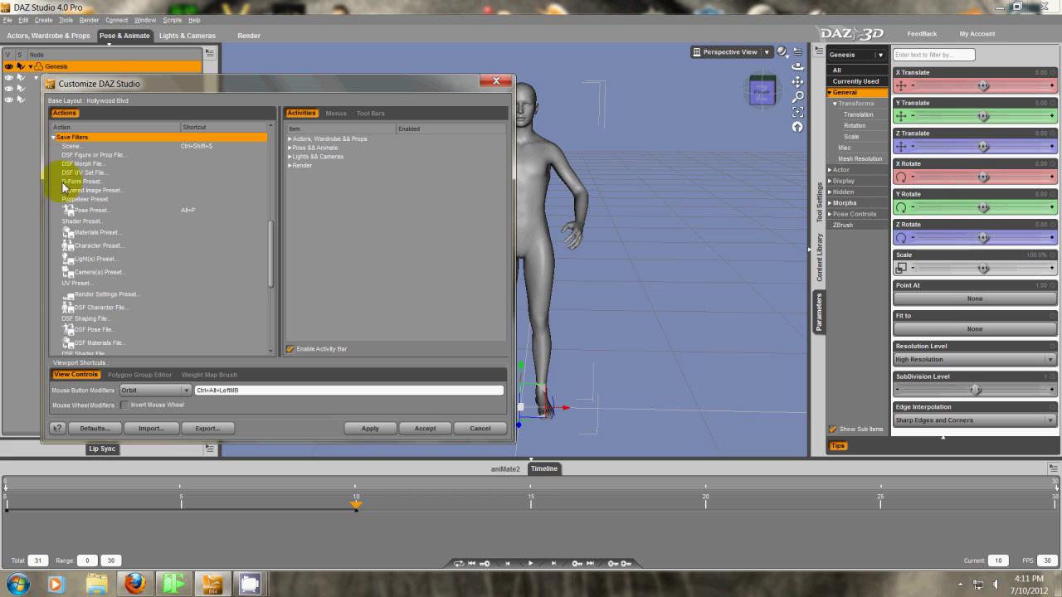
left_click(108, 210)
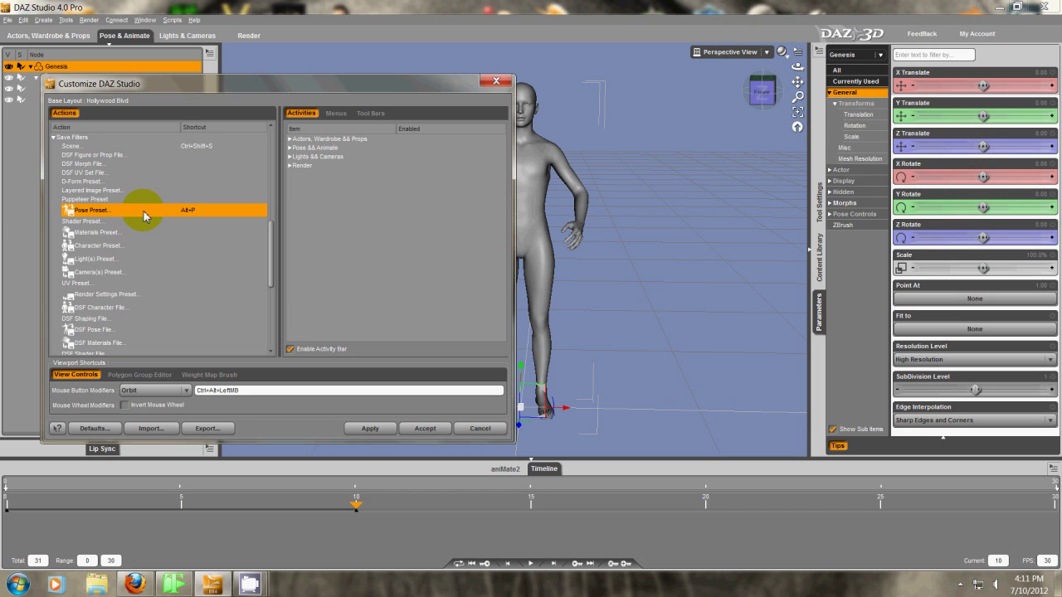
Assign the apostrophe key as the Pose Preset shortcut, accepting the Shortcut Conflict takeover.
right_click(142, 210)
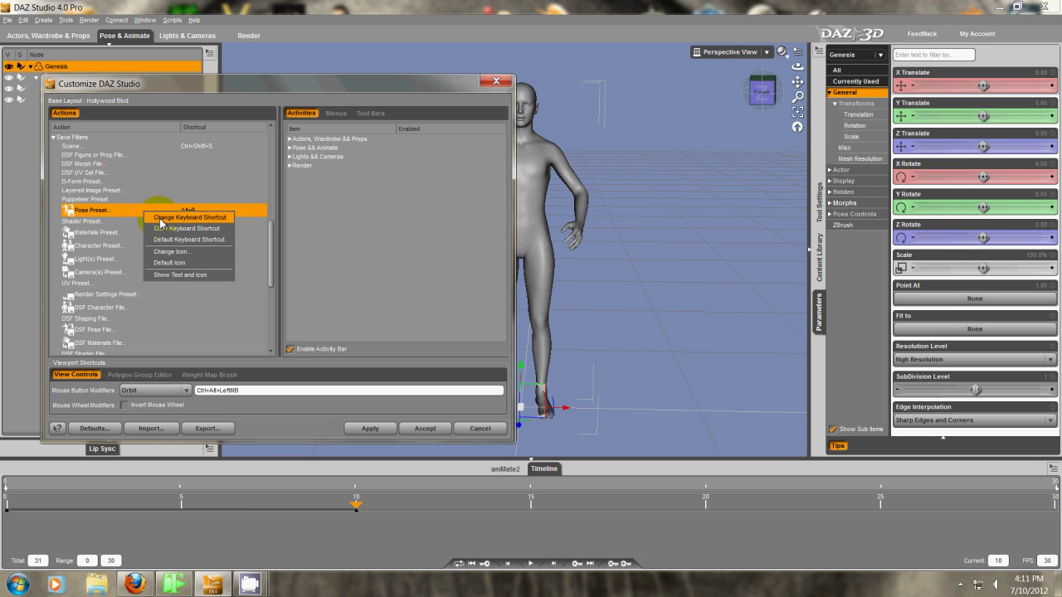
left_click(161, 219)
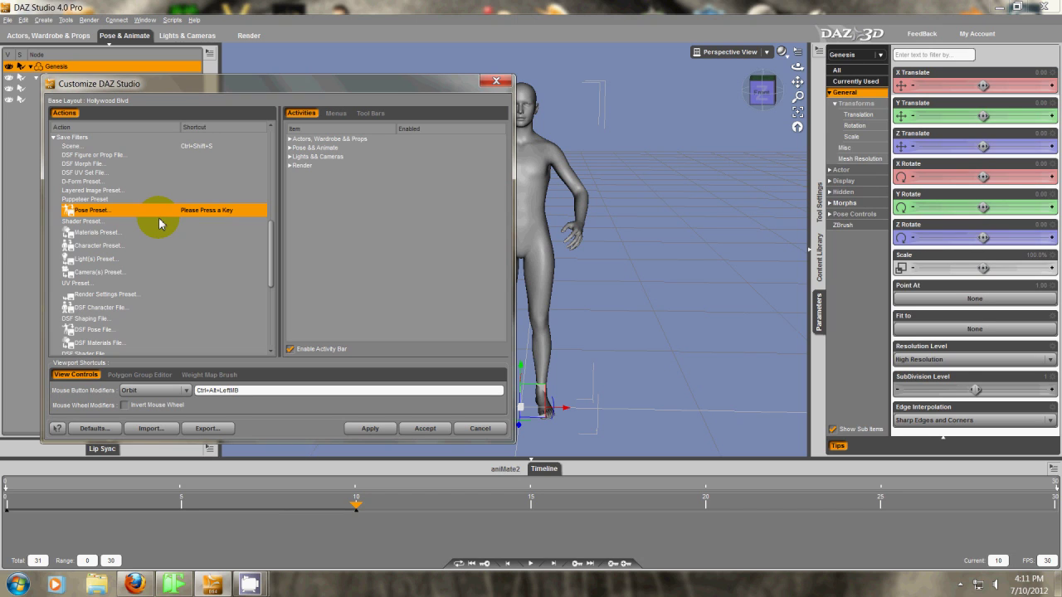
key("ctrl+p")
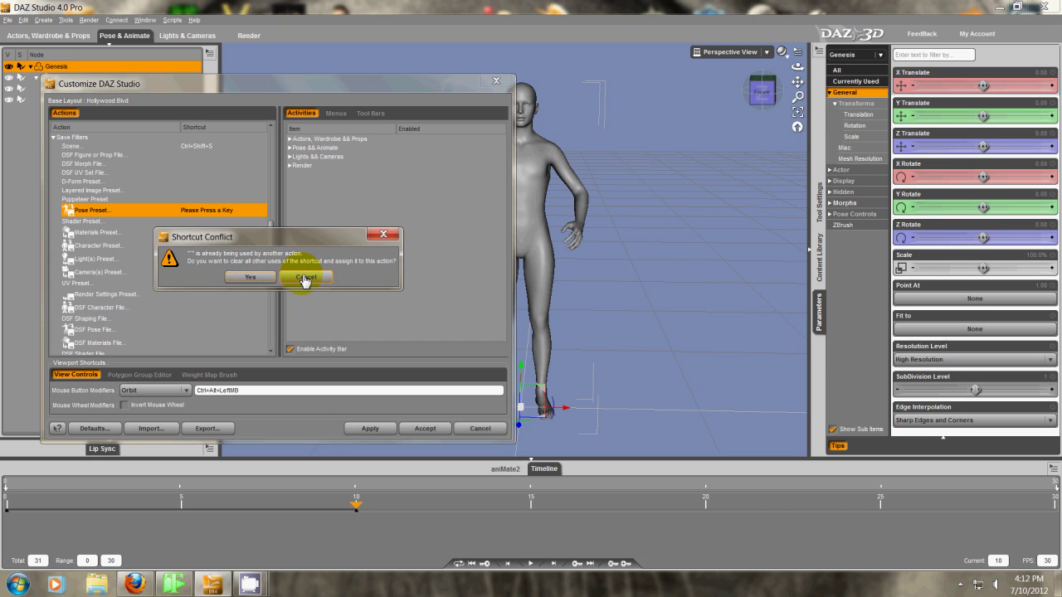
left_click(252, 278)
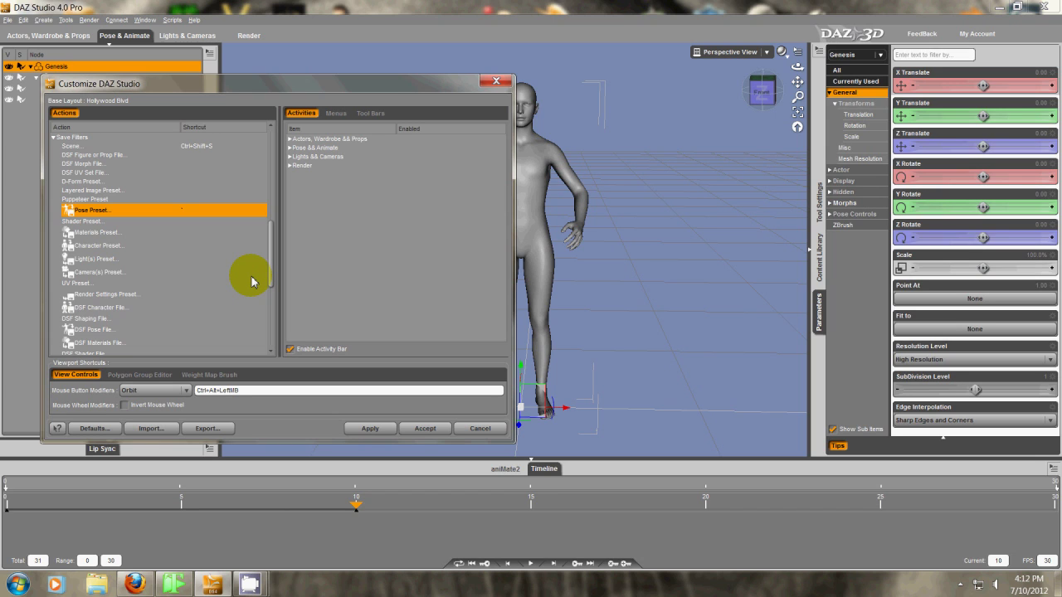
left_click_drag(268, 256, 270, 253)
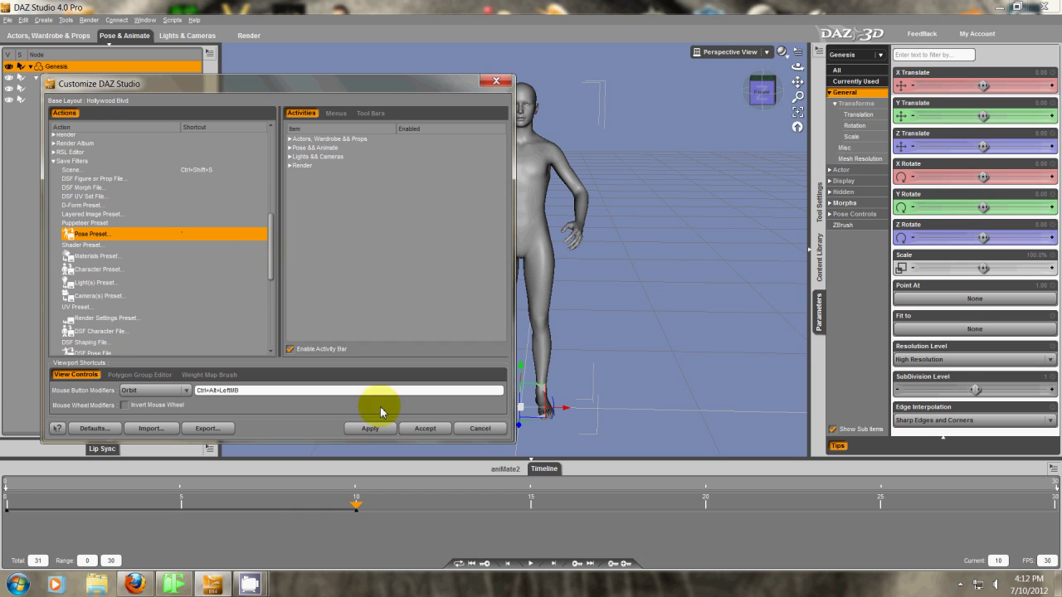
Collapse Save Filters, apply and accept the shortcut changes, then return to Pose & Animate.
left_click(54, 161)
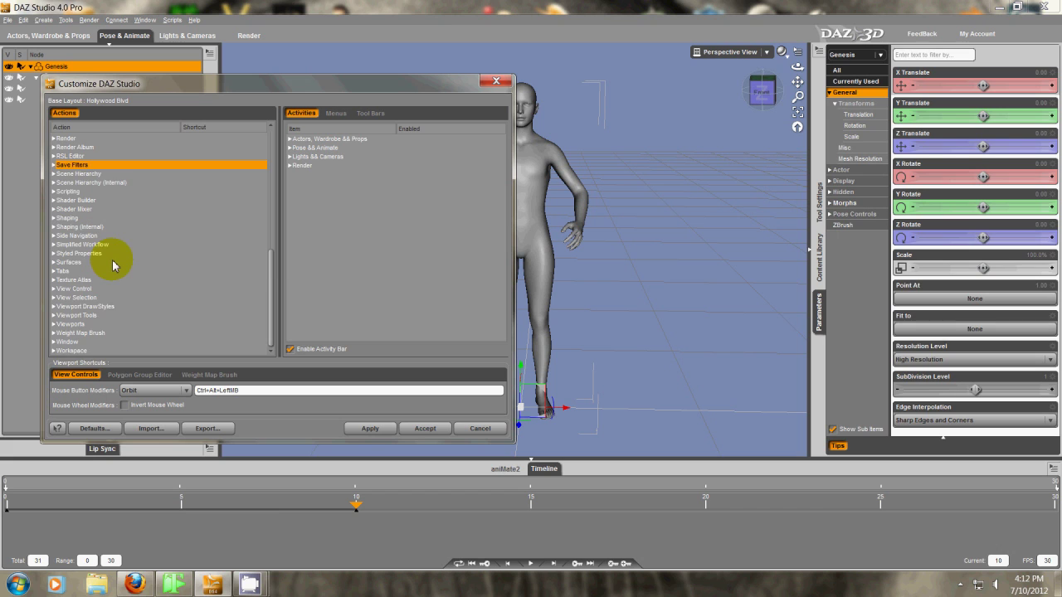
left_click_drag(272, 249, 273, 137)
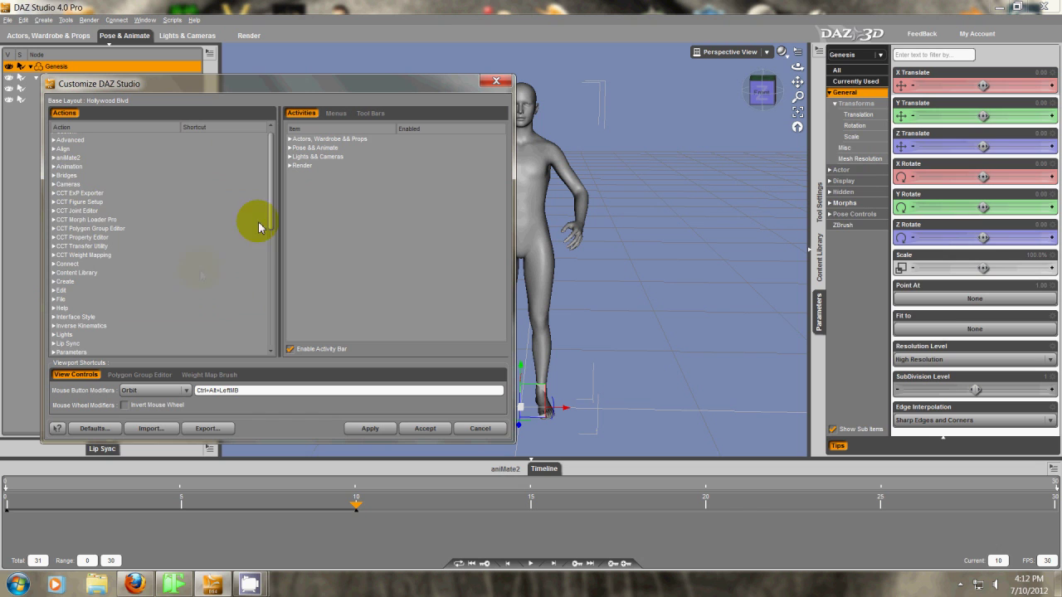
left_click_drag(275, 171, 275, 161)
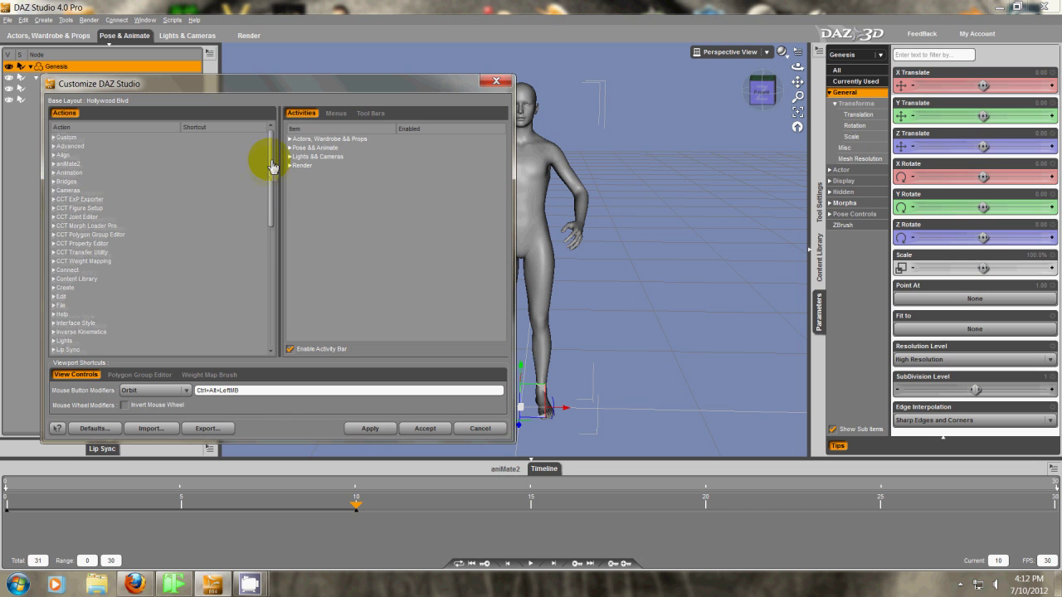
left_click(375, 429)
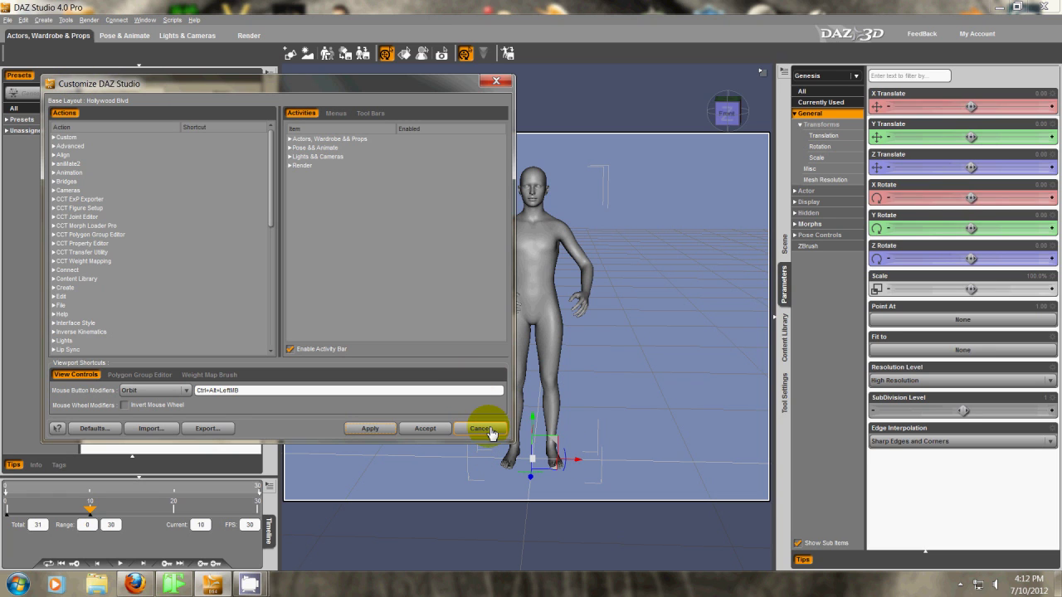
left_click(422, 432)
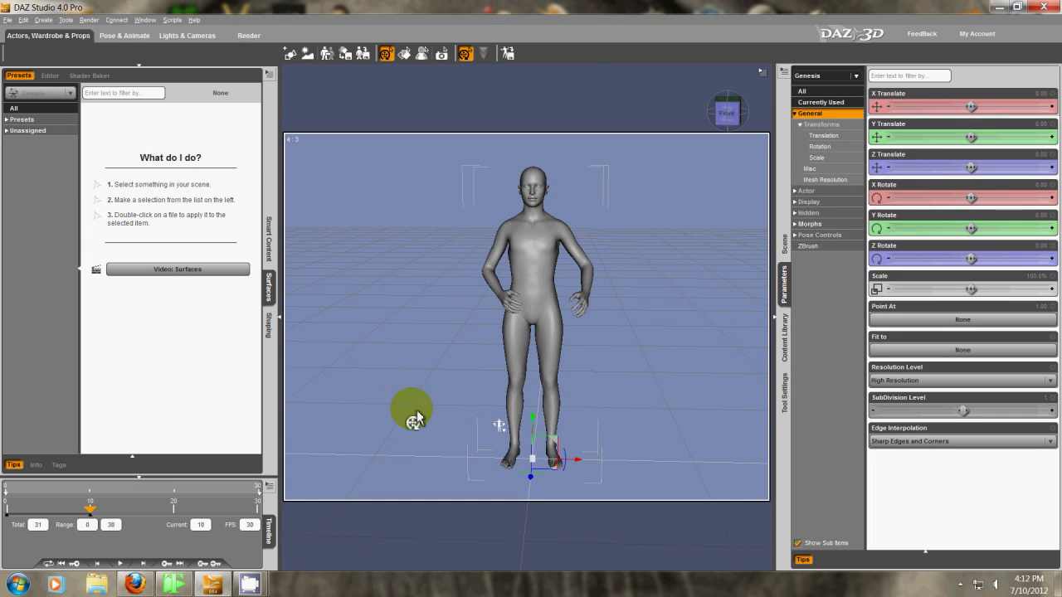
left_click(124, 36)
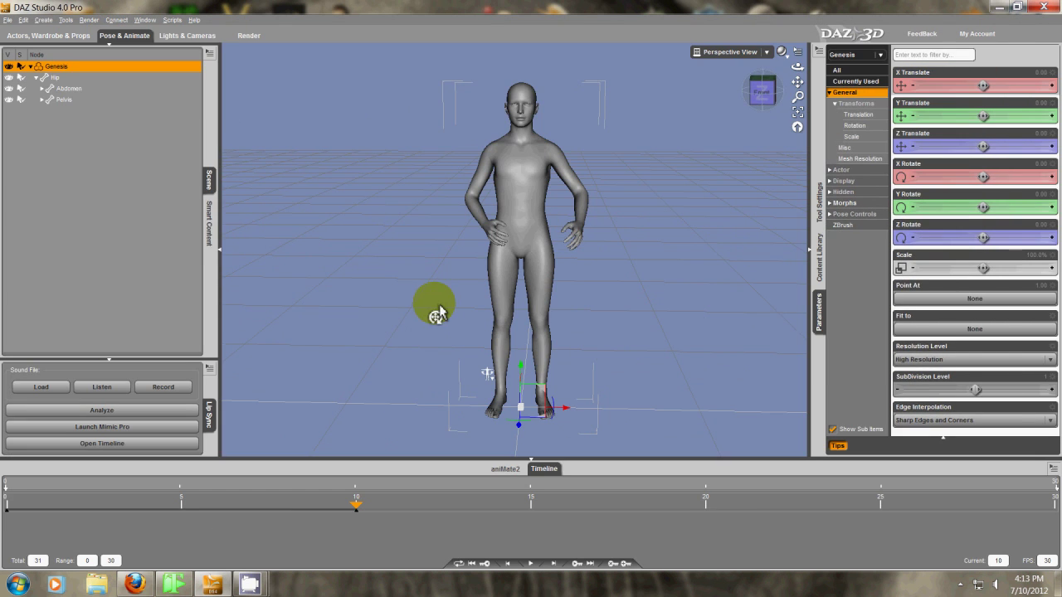
Choose Record Custom with Genesis included but its Properties channels excluded, and accept the preset options.
left_click_drag(523, 265, 703, 141, "alt")
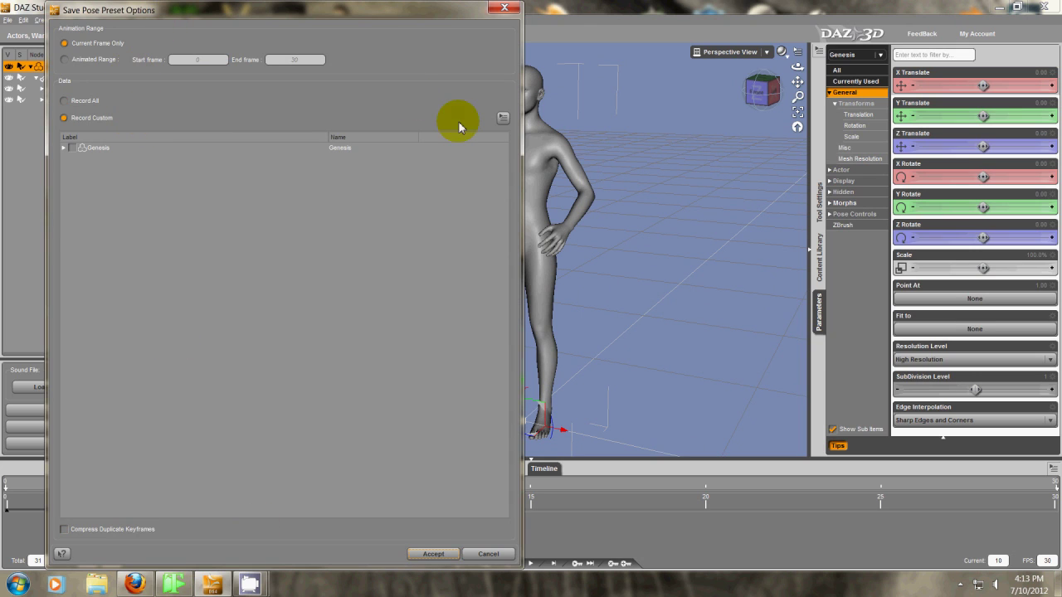
left_click(503, 118)
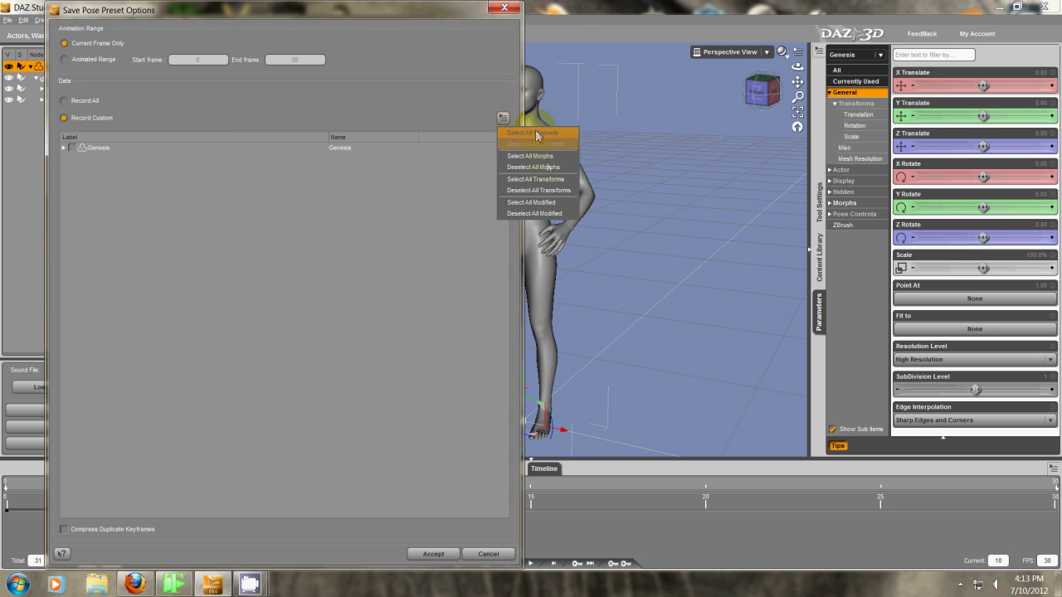
left_click(547, 178)
left_click(63, 148)
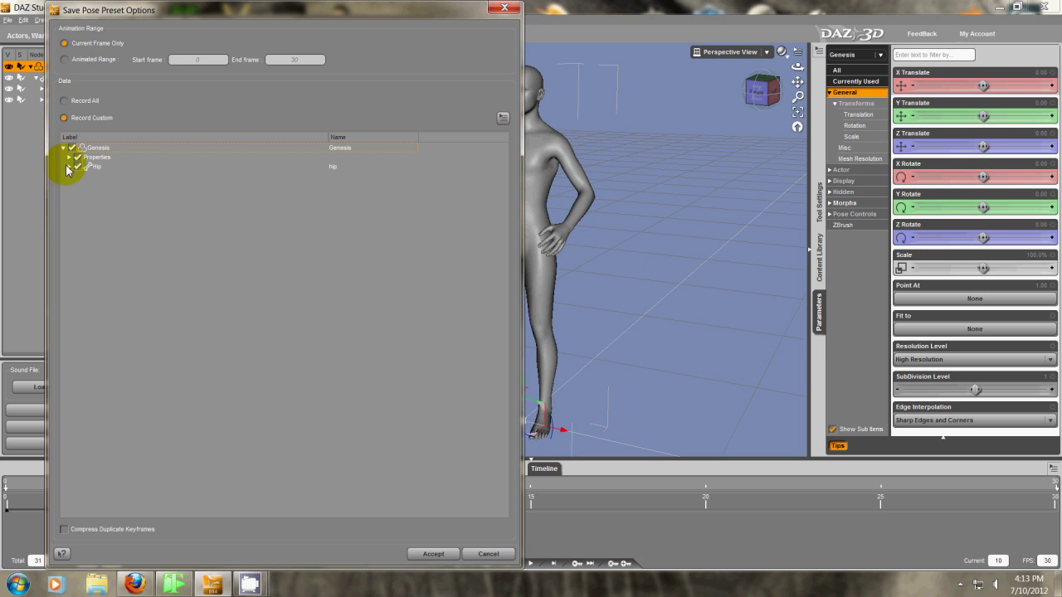
left_click(69, 156)
left_click(83, 219)
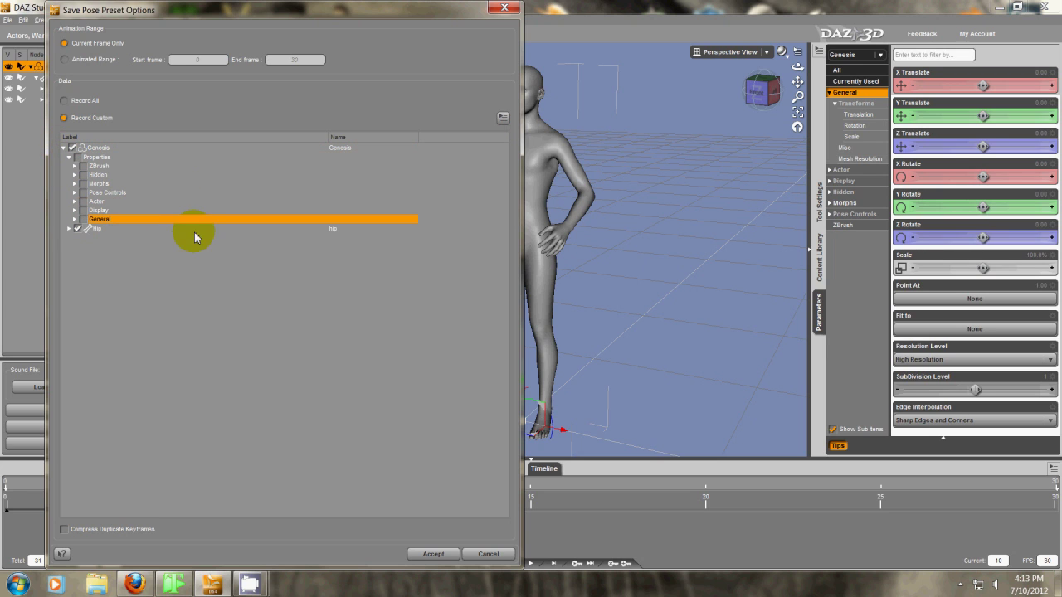
left_click(434, 554)
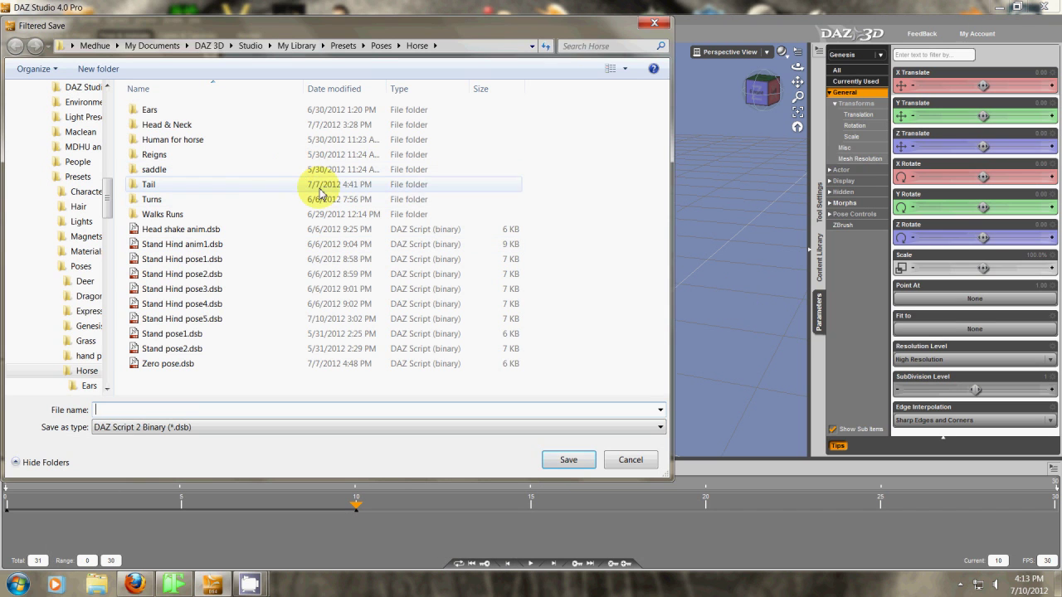
Save the pose preset as 'test preset' in the Presets > Poses > Genesis folder.
left_click(344, 46)
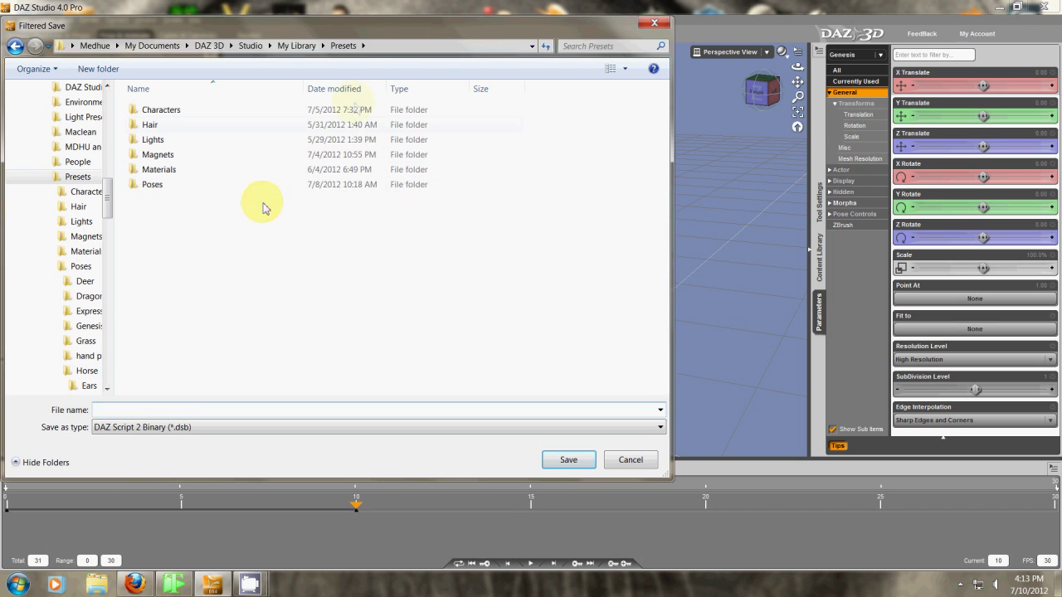
double_click(157, 184)
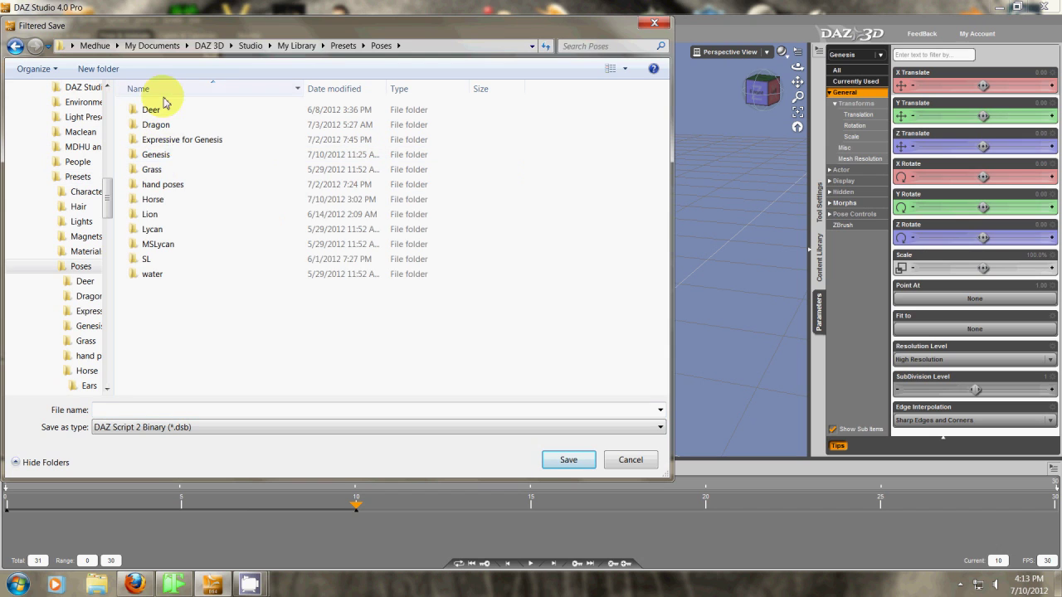
double_click(156, 154)
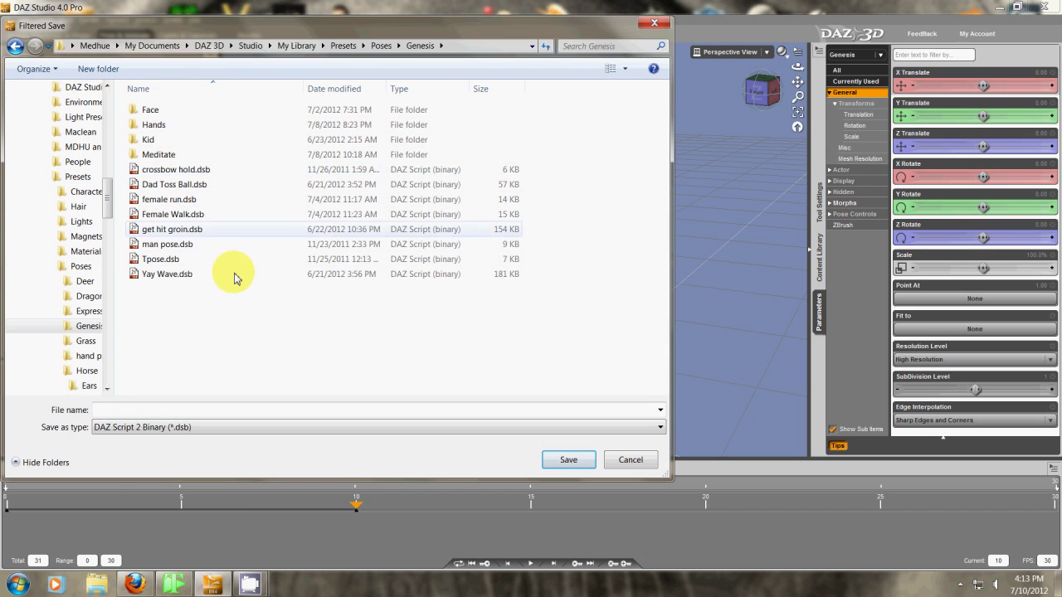
left_click(357, 412)
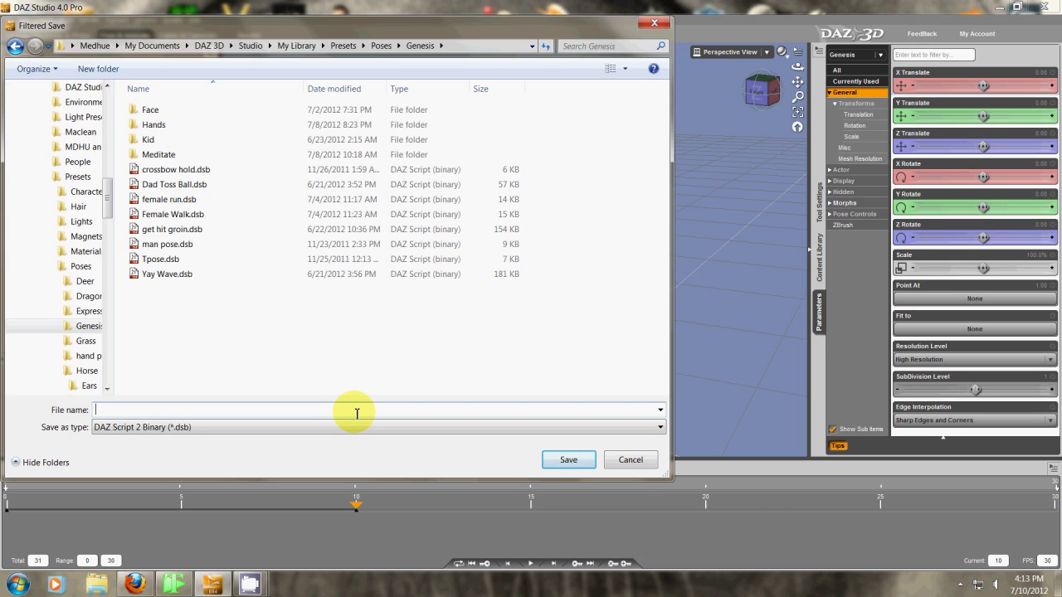
type("test preset")
key("Return")
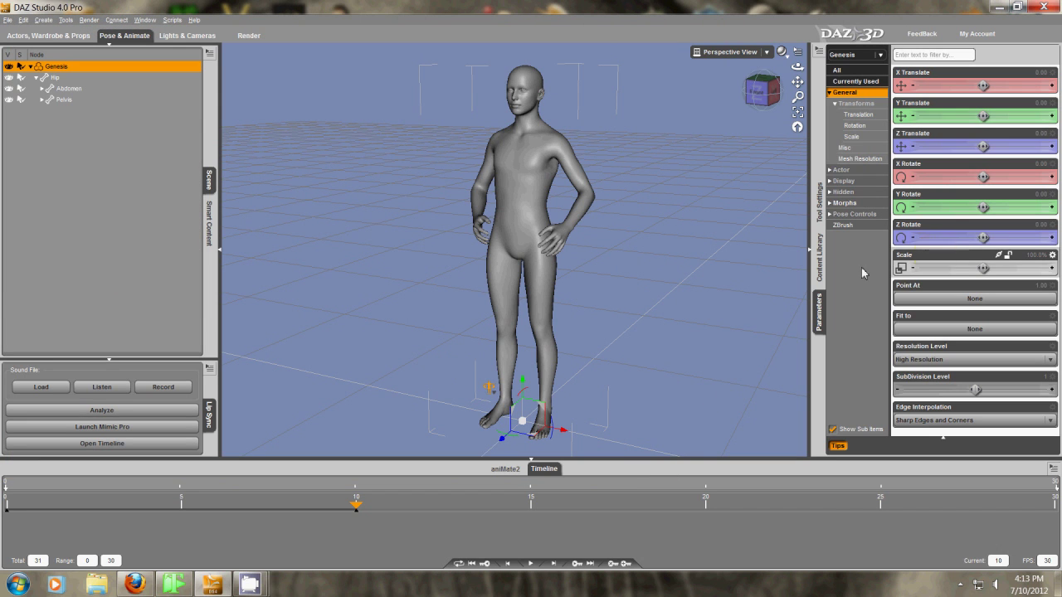
Browse the Content Library to the Genesis pose presets.
left_click(820, 257)
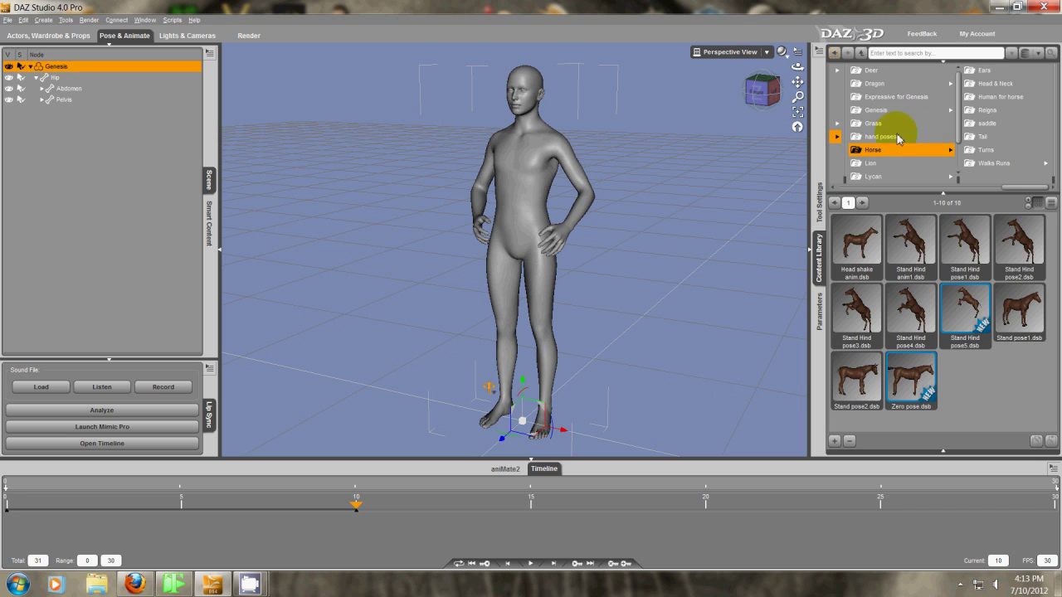
left_click(875, 110)
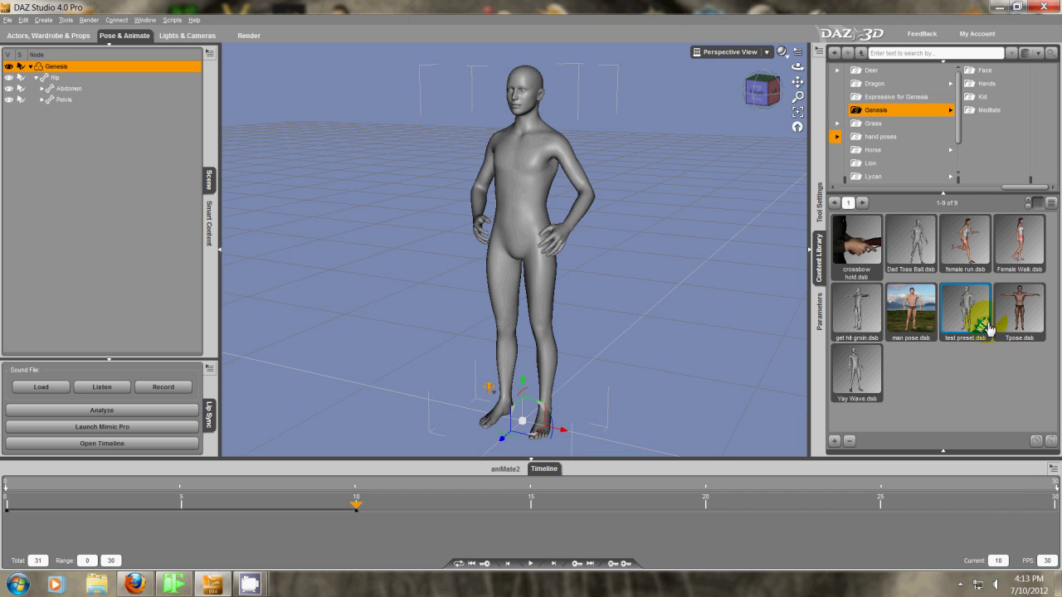
mouse_move(968, 313)
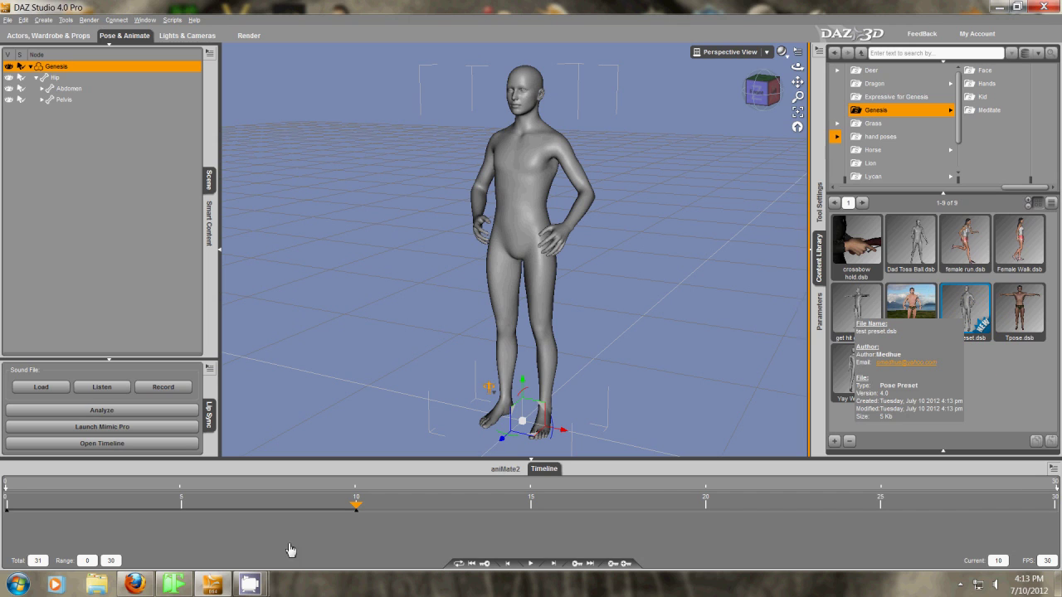
At frame 20, pull the arms out of pose, then apply test preset to restore hands-on-hips.
left_click_drag(356, 506, 705, 518)
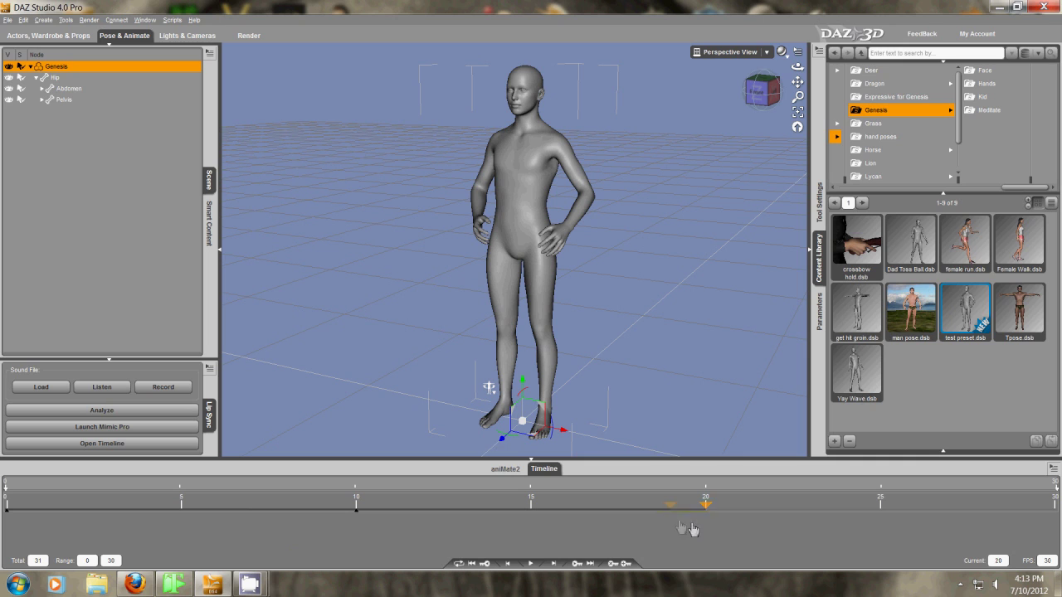
left_click(588, 250)
mouse_move(589, 249)
left_mouse_down()
mouse_move(628, 244)
mouse_move(590, 252)
left_mouse_up()
left_click_drag(484, 217, 448, 181)
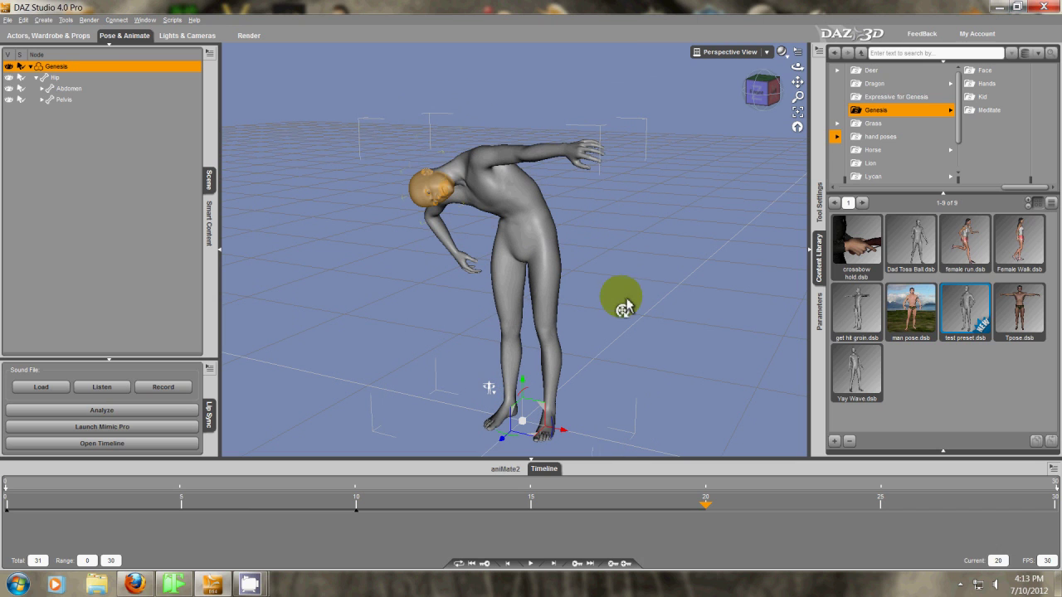
double_click(972, 310)
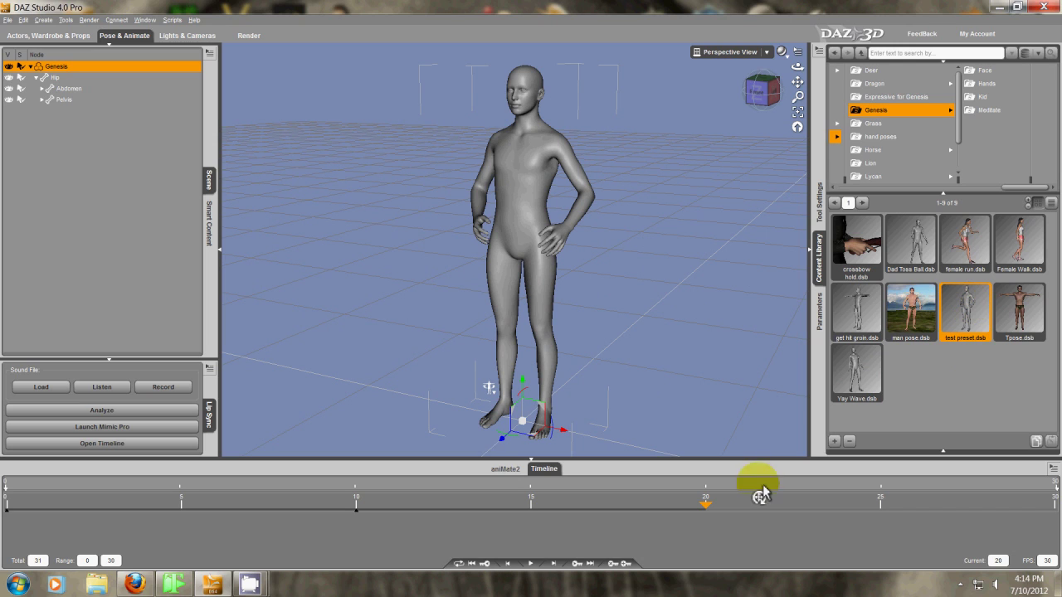
left_click_drag(735, 498, 771, 529)
Step the timeline frame by frame, then jump between keyframes 0 and 10, ending on frame 10.
key("Right")
key("Right")
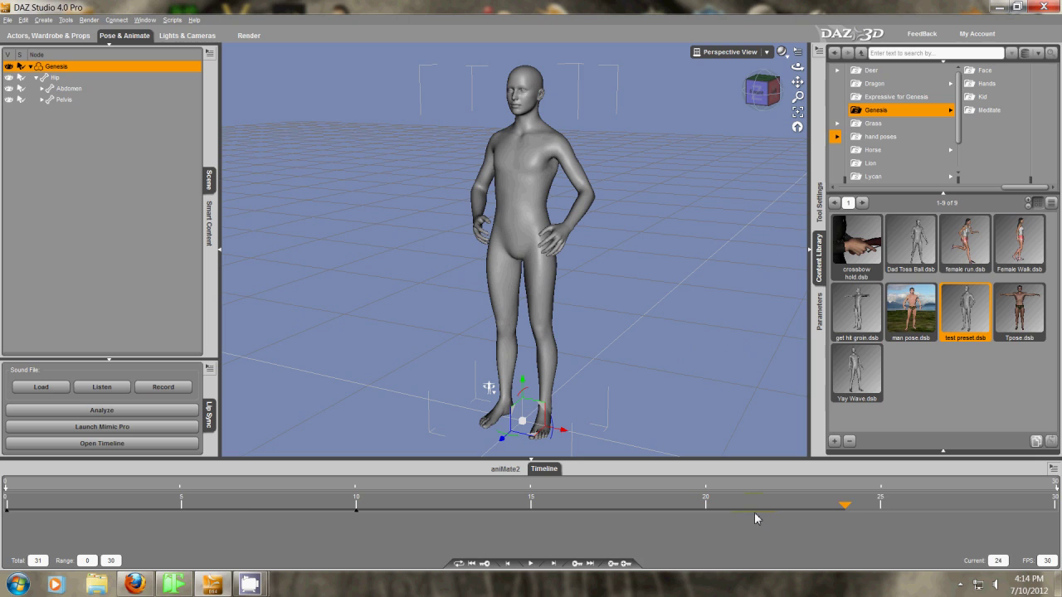
key("Left")
key("Left")
key("Left")
key("Left")
key("Left")
key("Left")
key("Left")
key("Left")
key("Left")
key("Left")
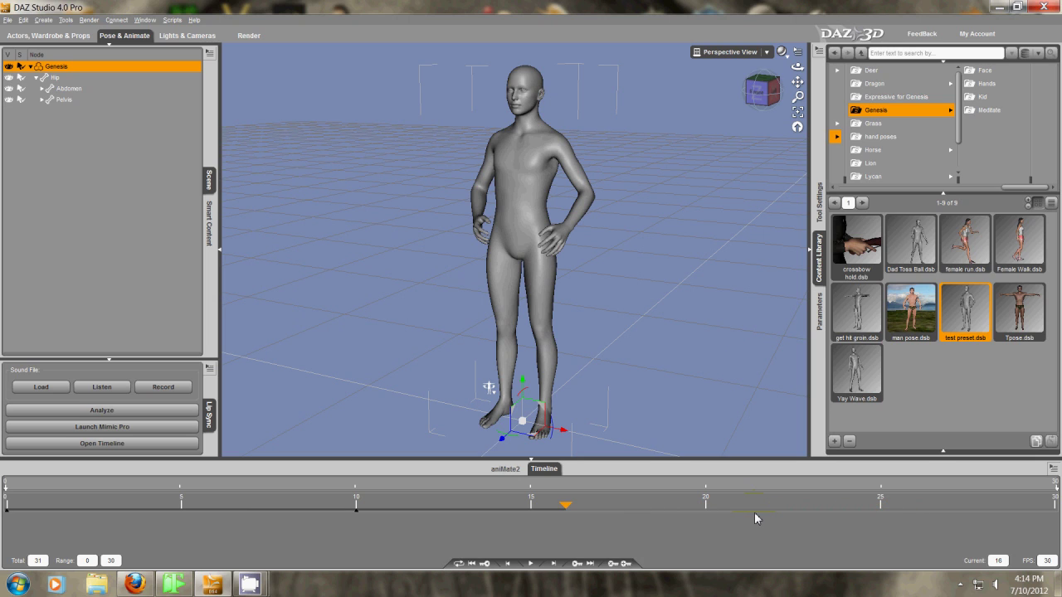
key("Right")
key("Right")
key("Right")
key("Right")
key("shift+Up")
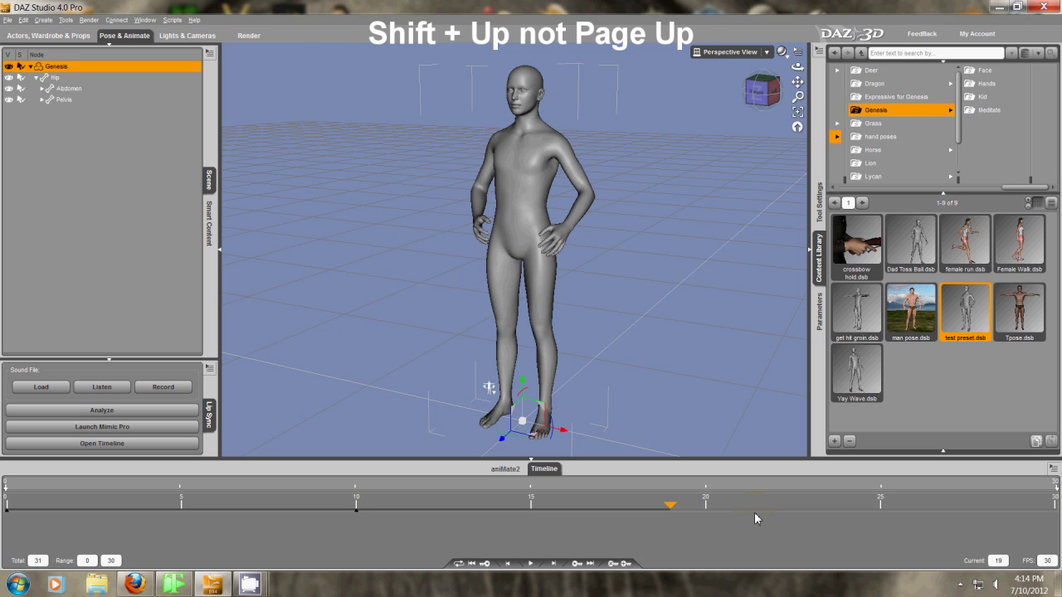
key("shift+Down")
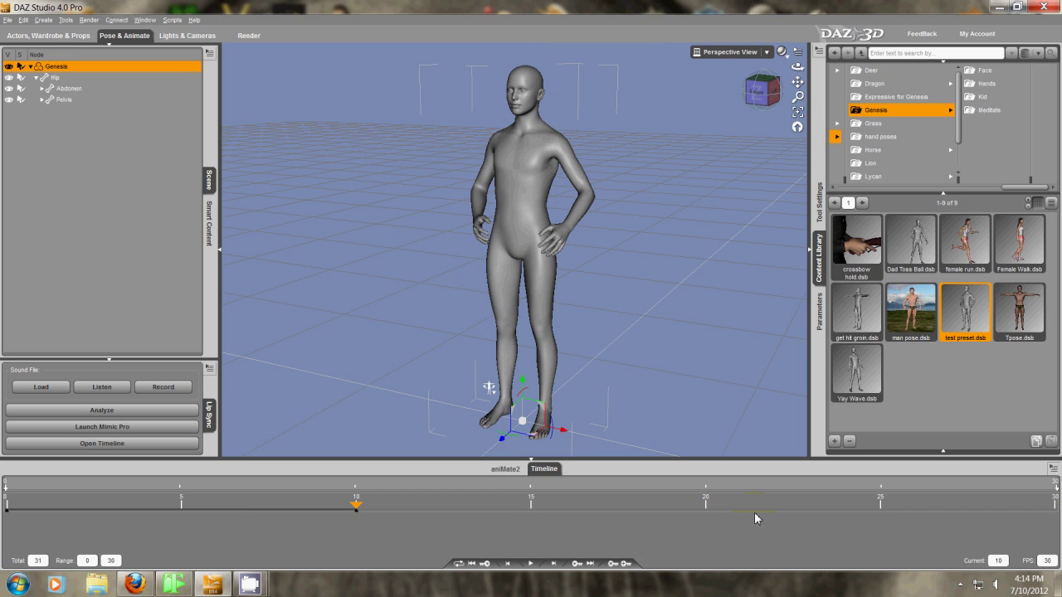
key("shift+Down")
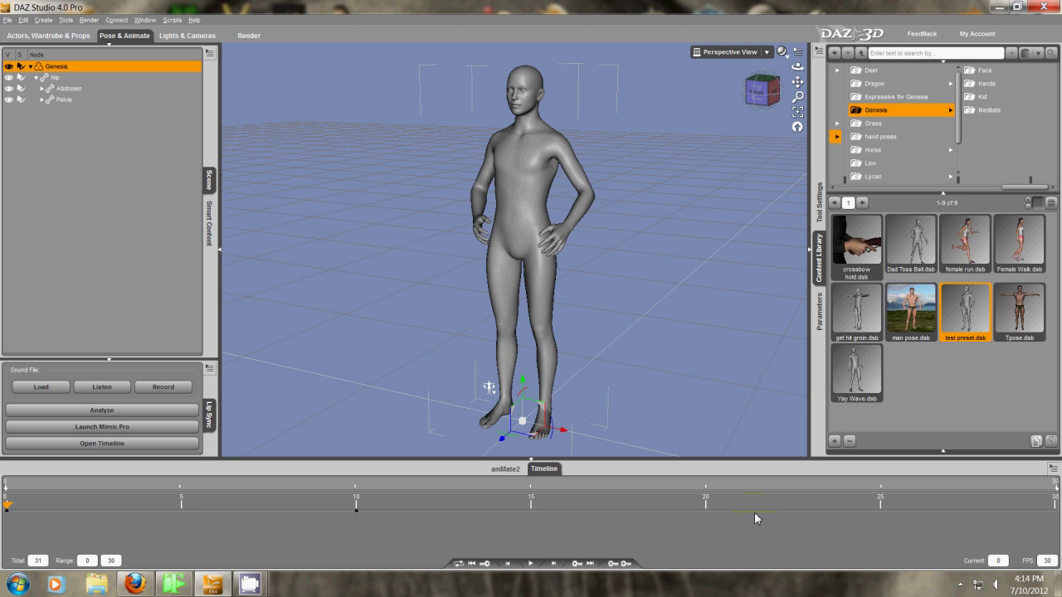
key("shift+Down")
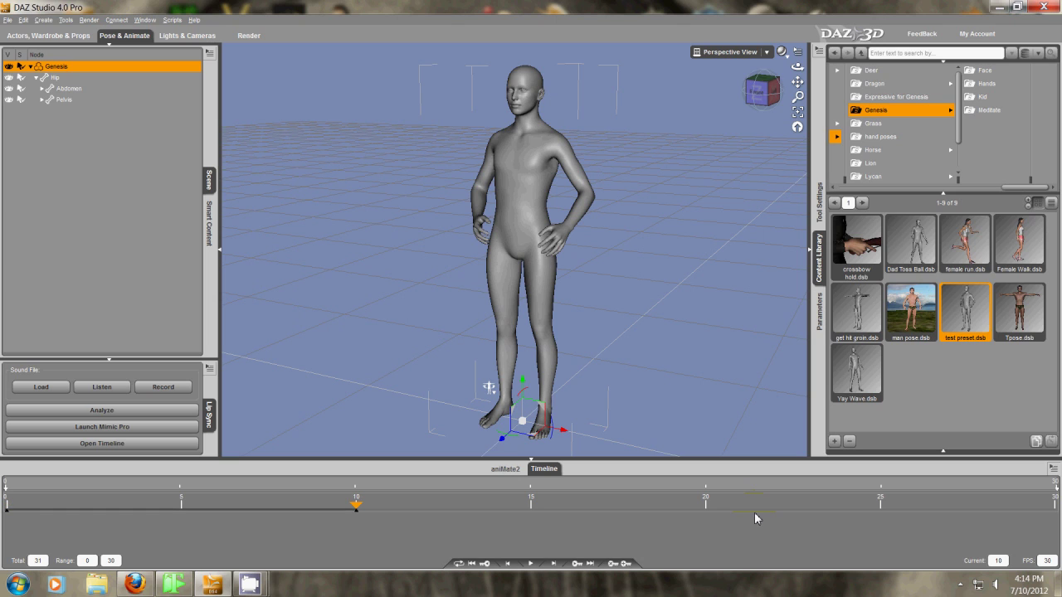